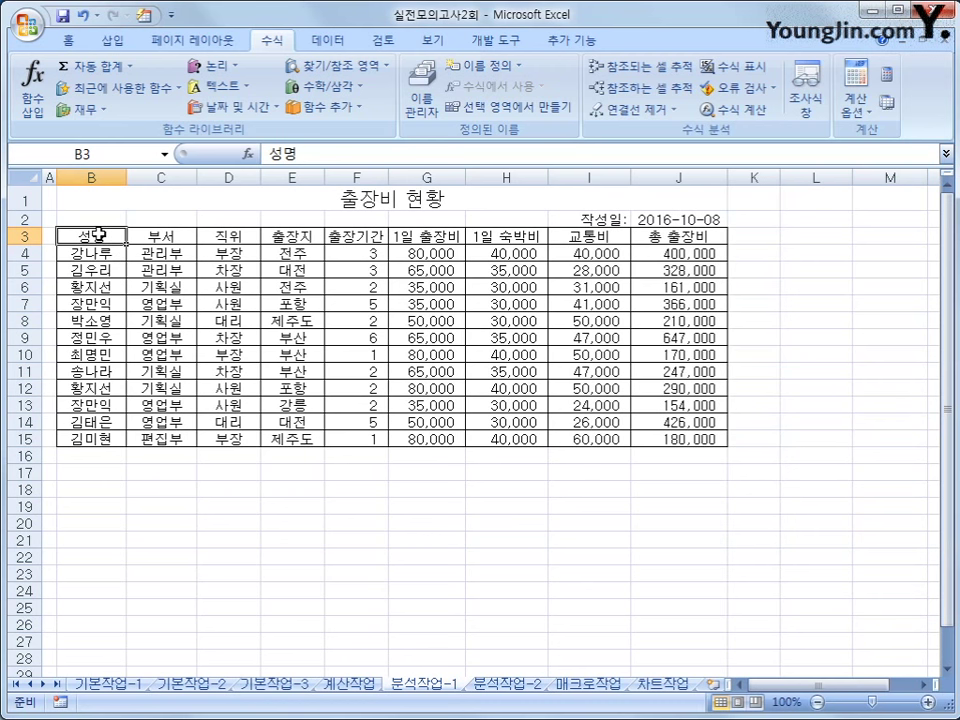
Create a pivot table from the range B3:J15, placed on the existing worksheet at cell B21
left_click(108, 45)
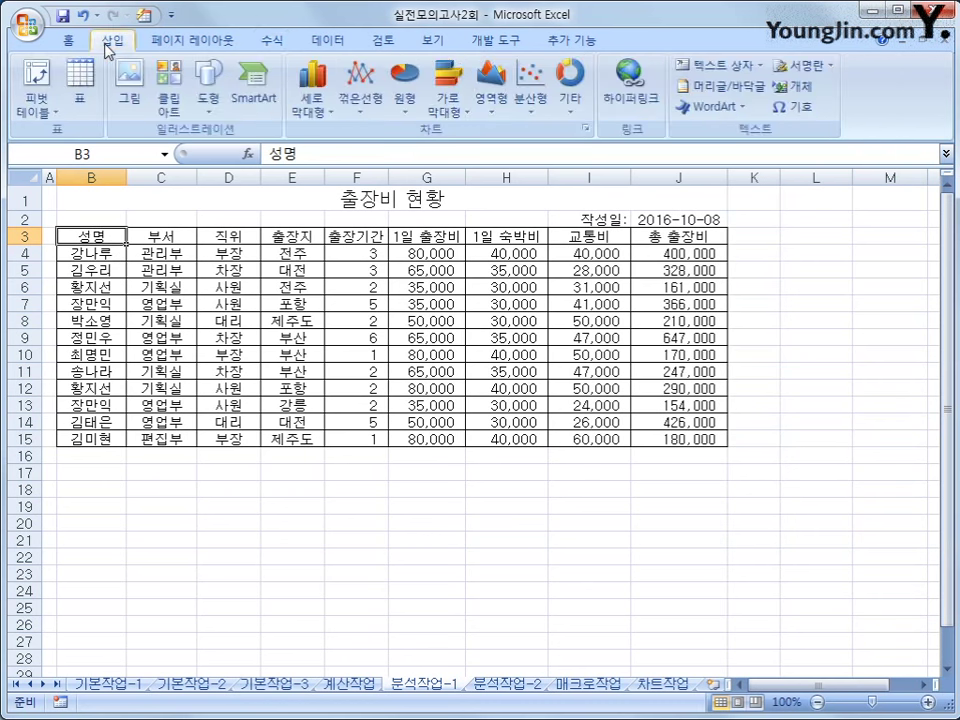
left_click(33, 106)
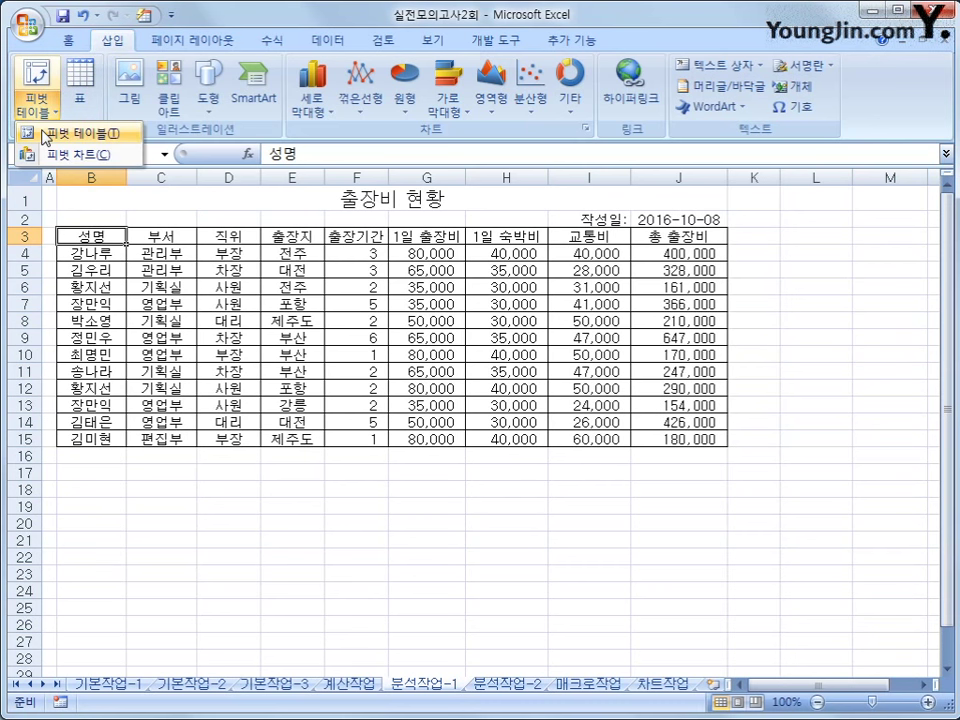
left_click(45, 134)
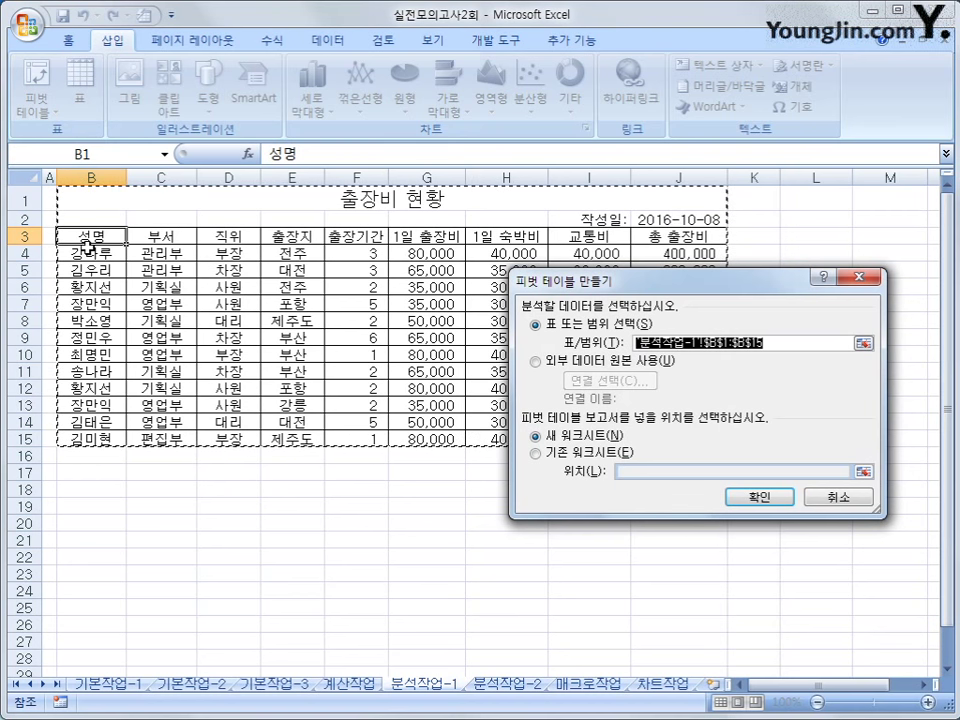
left_click_drag(87, 244, 678, 446)
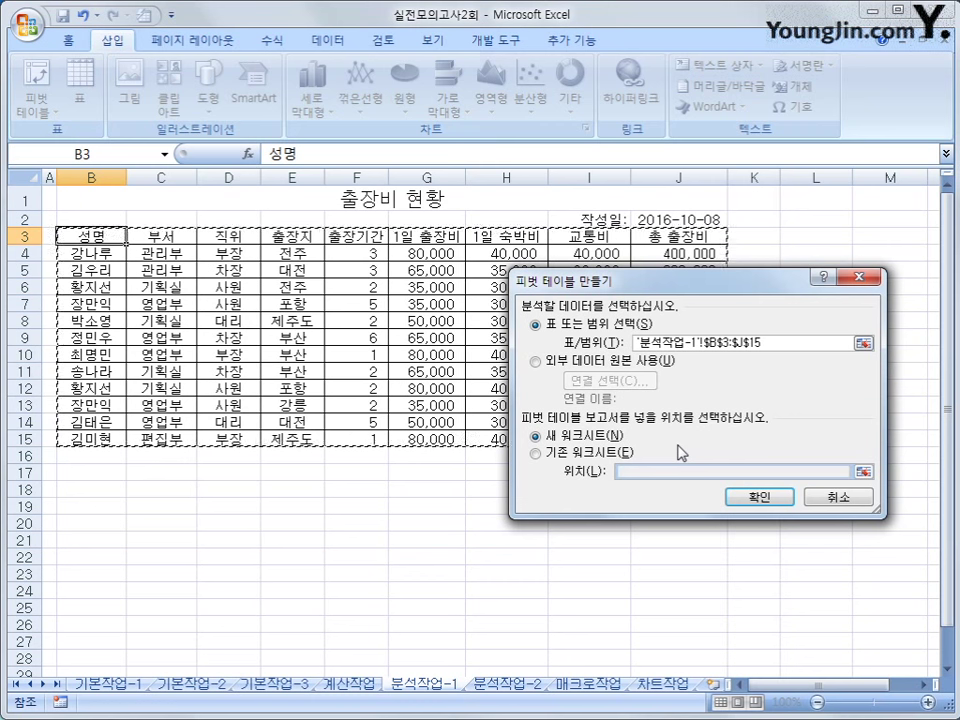
left_click(558, 455)
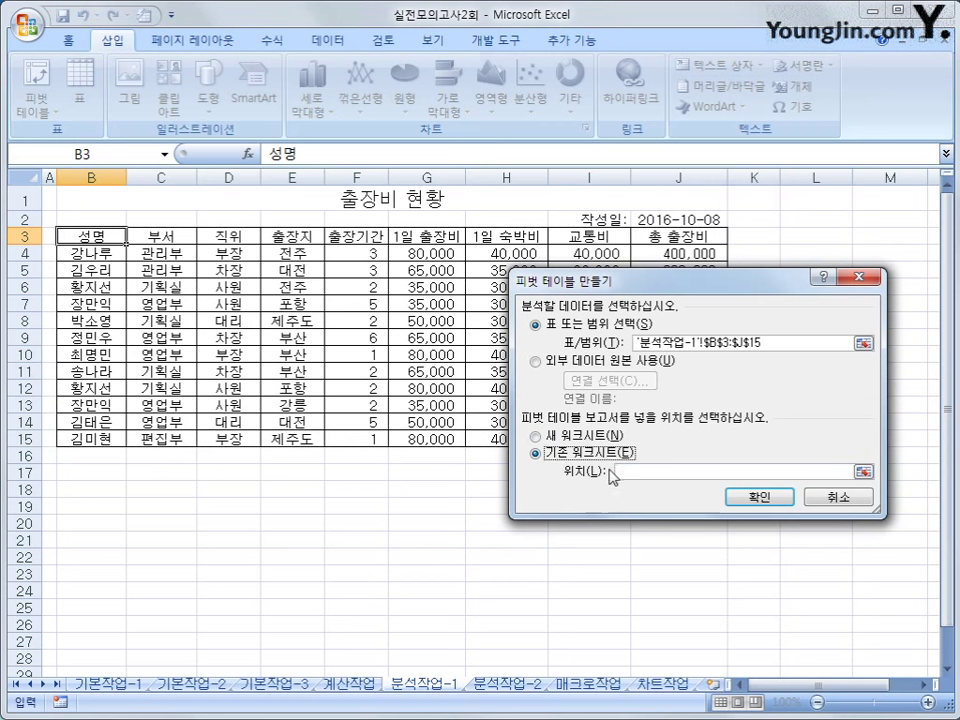
left_click(640, 471)
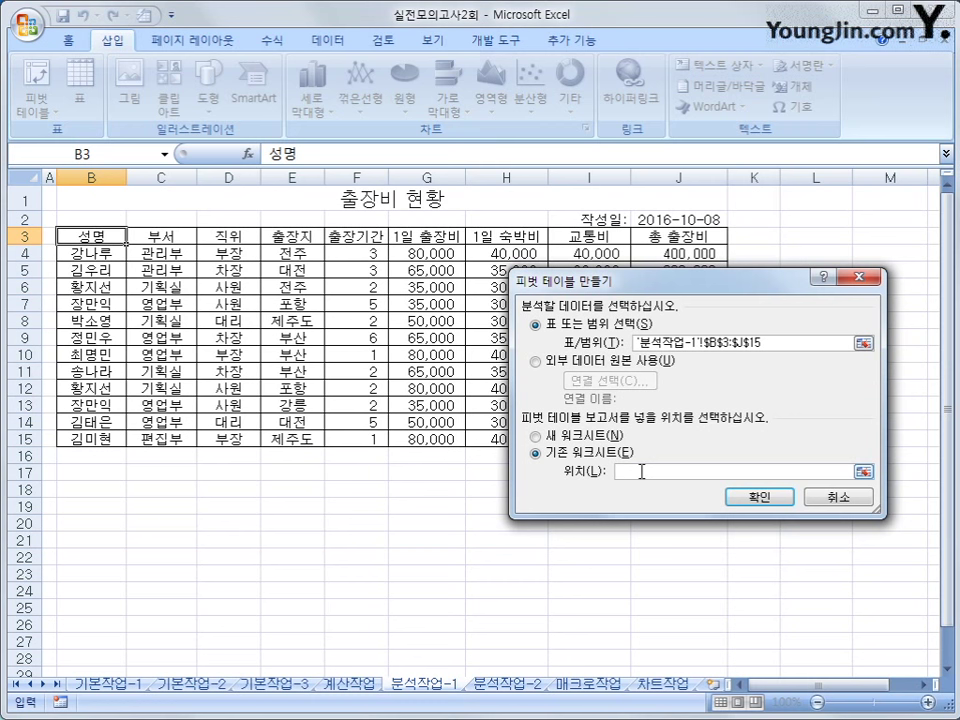
left_click(84, 541)
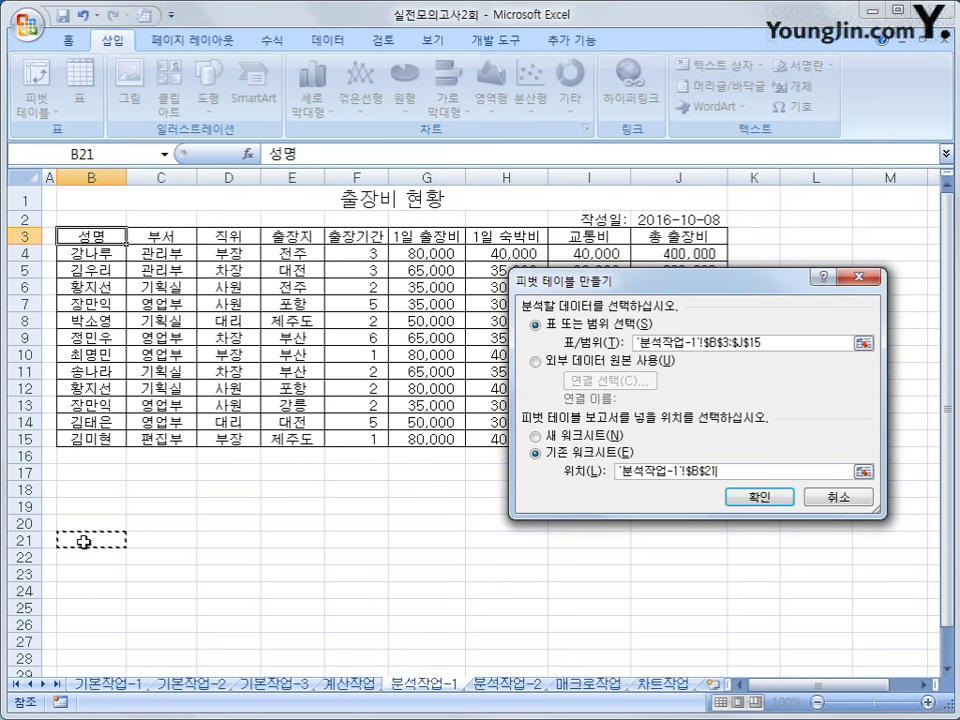
left_click(758, 498)
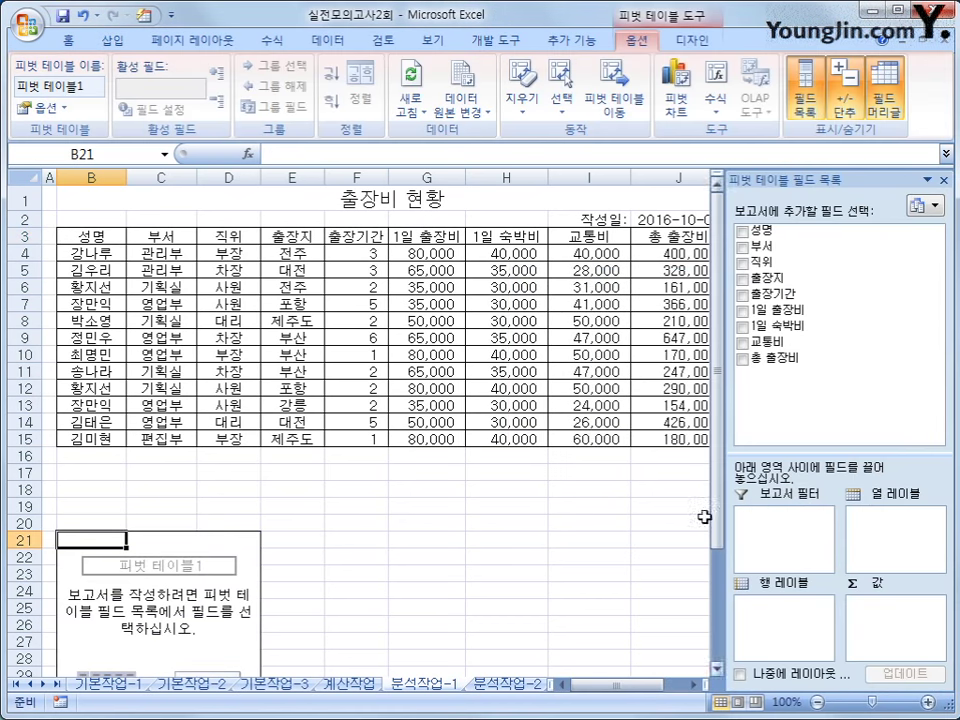
Lay out the pivot table with 부서 as report filter, 성명 as row labels, 출장지 as column labels and 총 출장비 as values
scroll(437, 557, "down", 4)
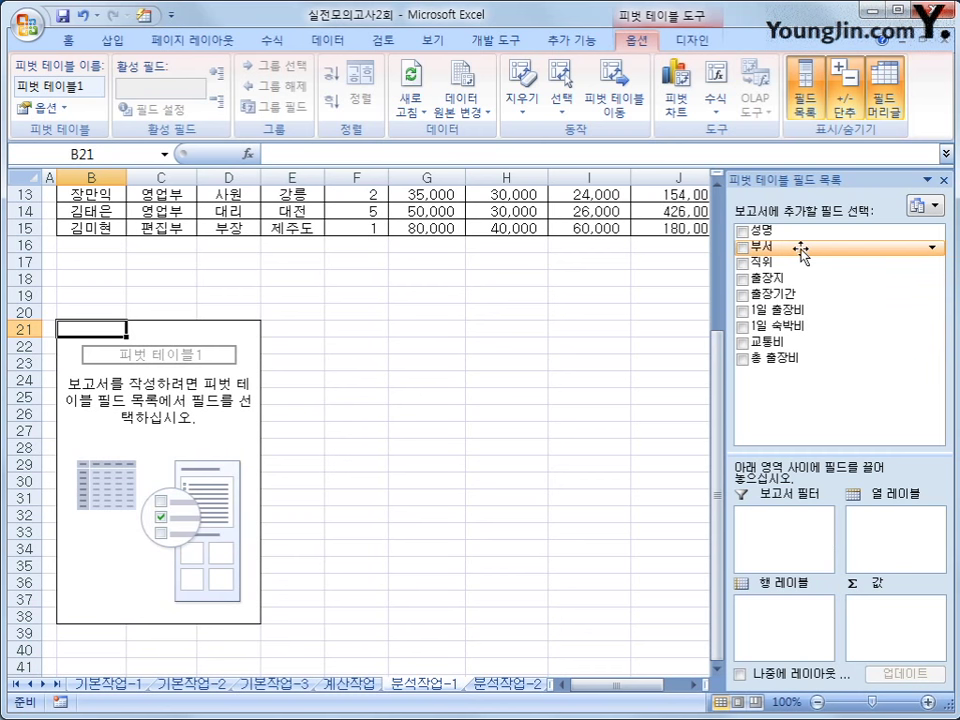
left_click_drag(765, 246, 789, 527)
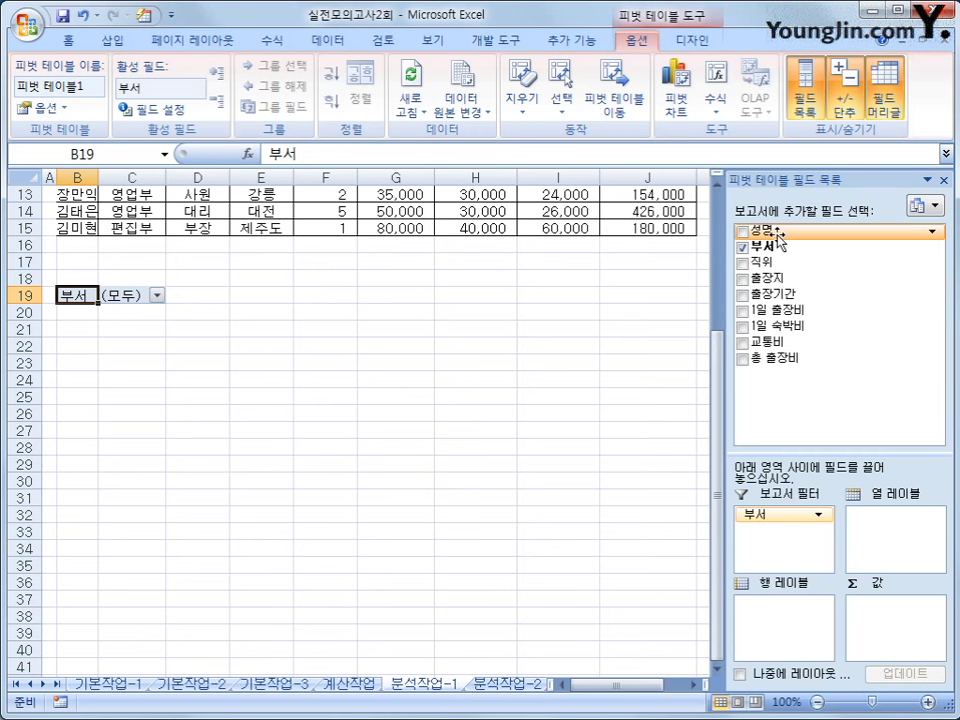
left_click_drag(775, 234, 779, 635)
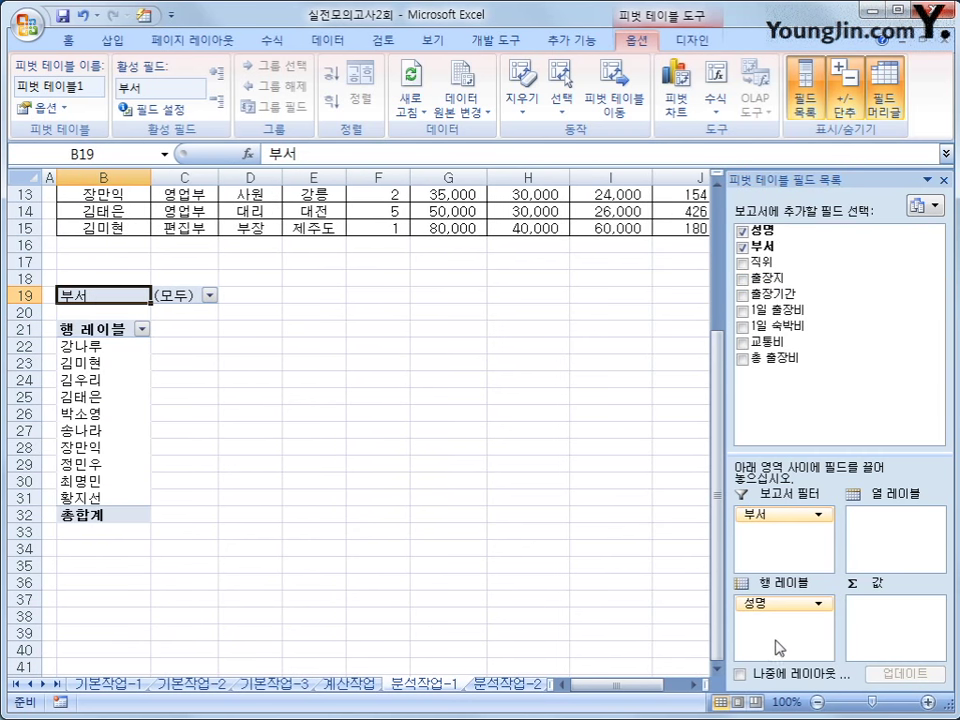
left_click_drag(790, 279, 890, 550)
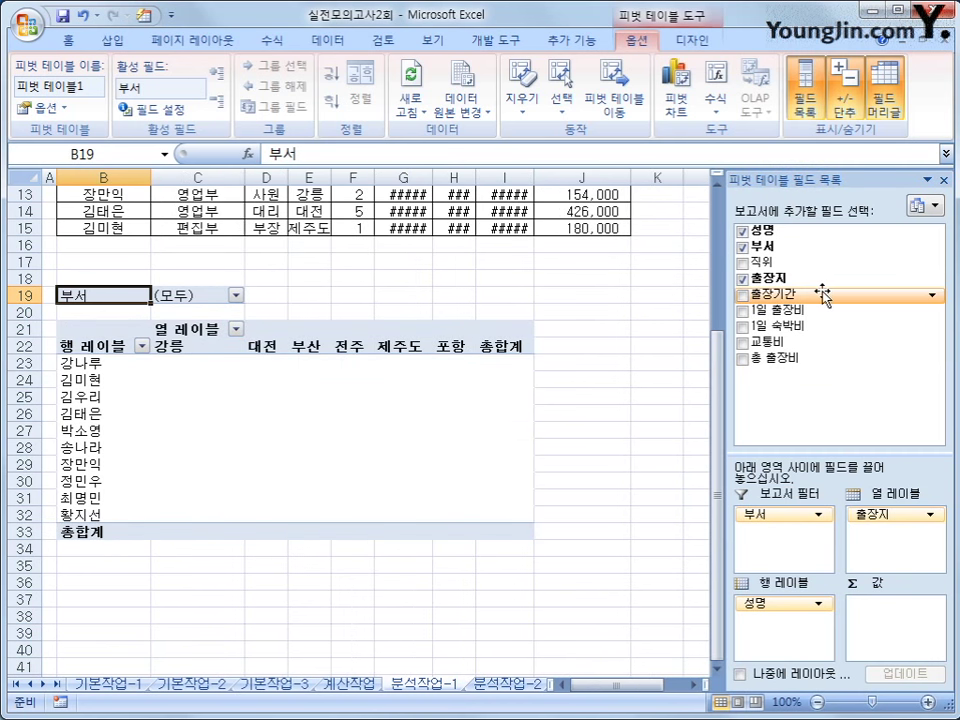
left_click_drag(800, 362, 919, 626)
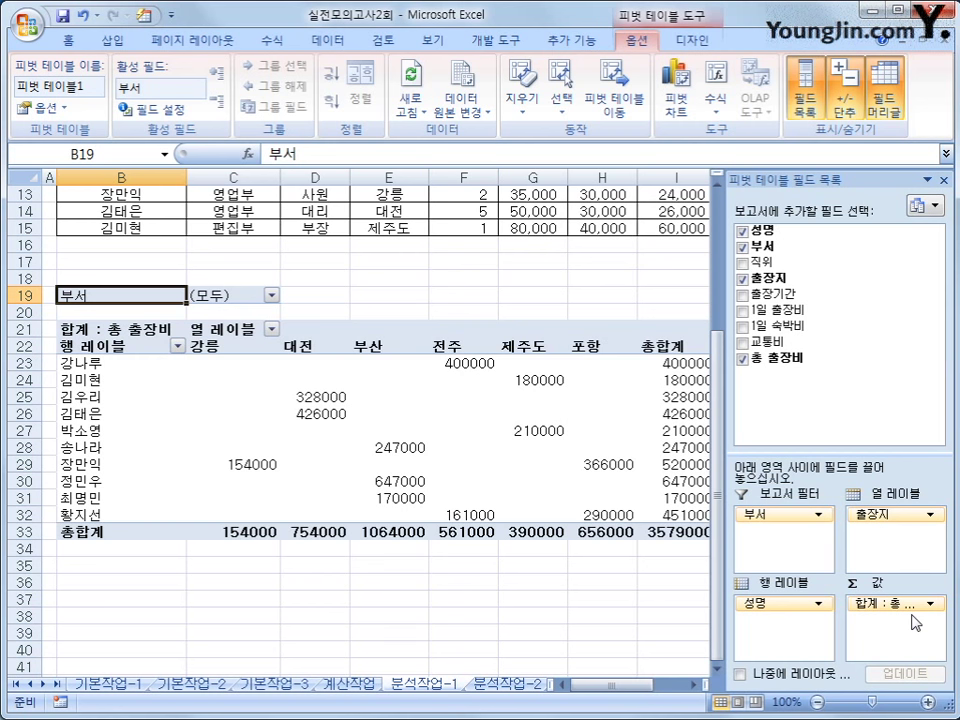
Turn off the row and column grand totals in the pivot table options
mouse_move(439, 450)
left_click(40, 108)
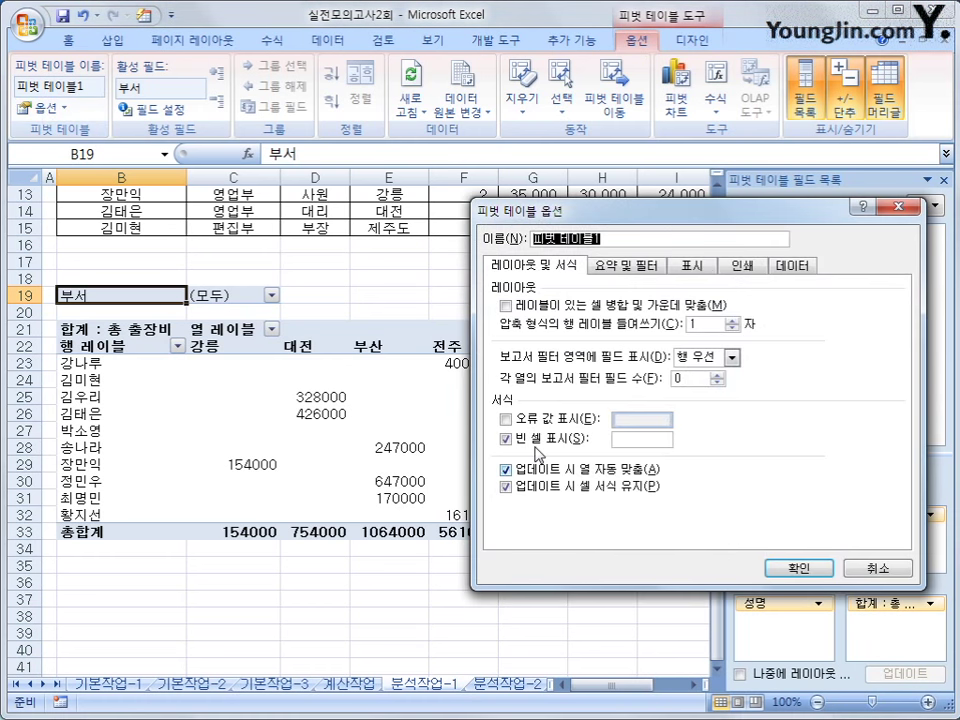
left_click(637, 268)
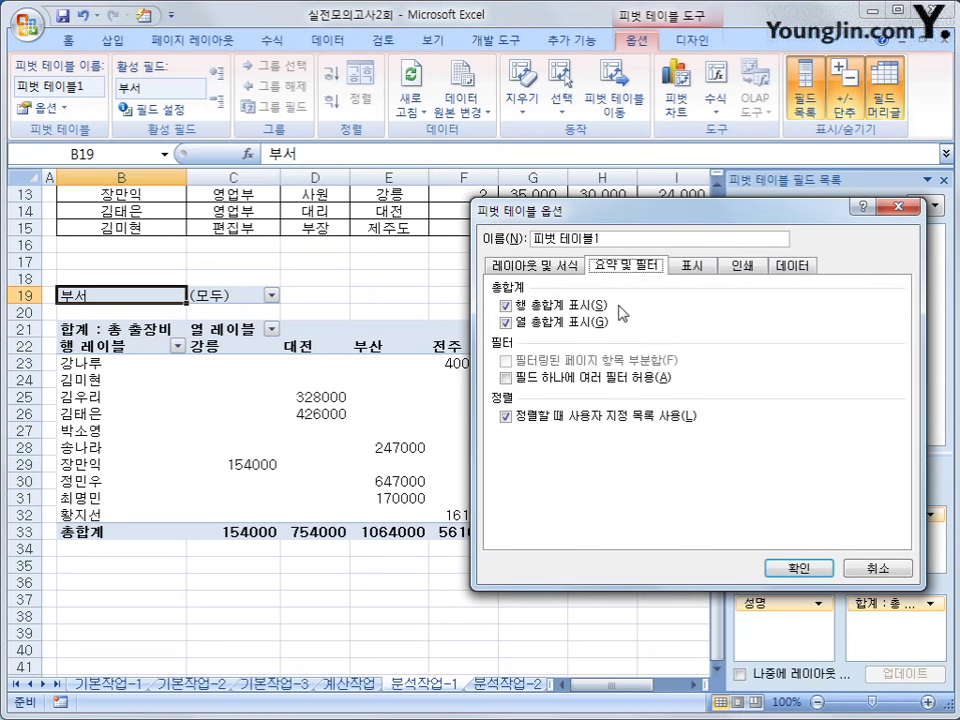
left_click(574, 308)
left_click(574, 310)
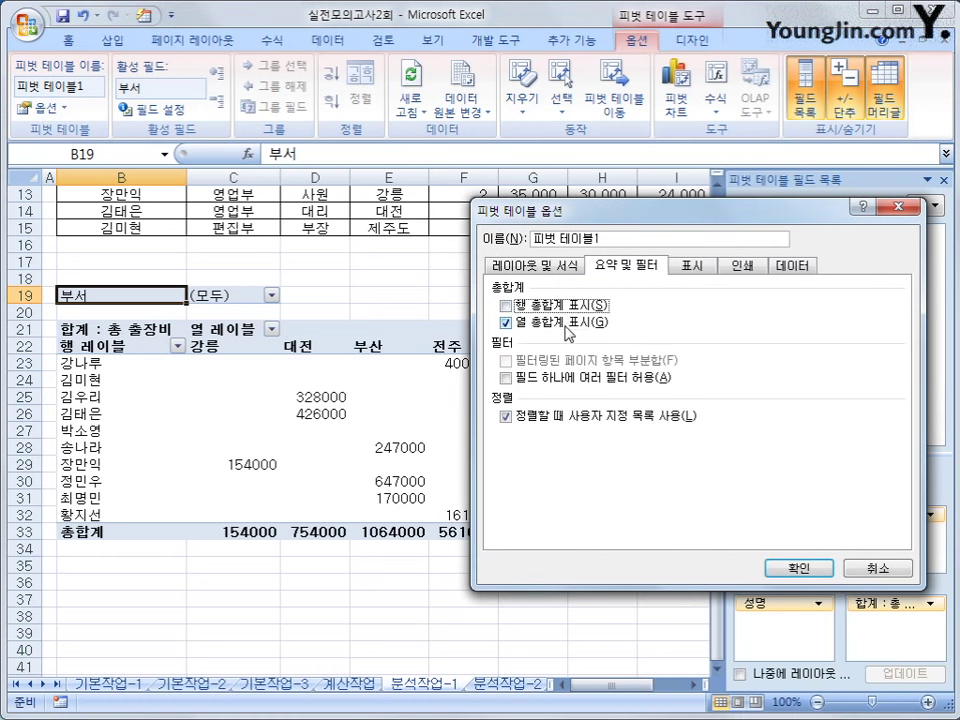
left_click(565, 323)
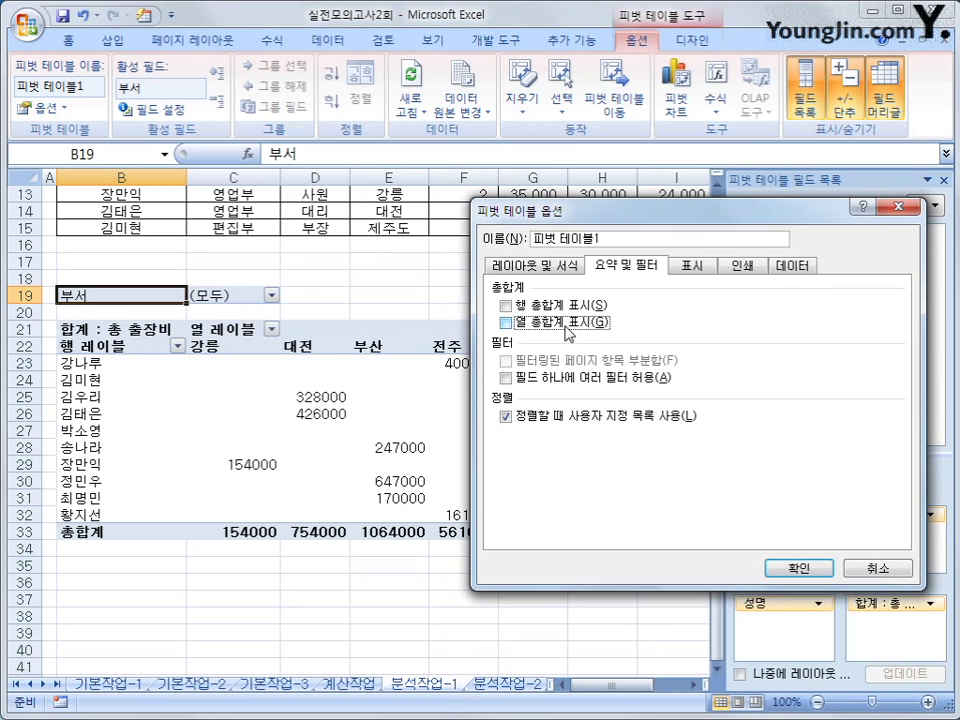
left_click(790, 568)
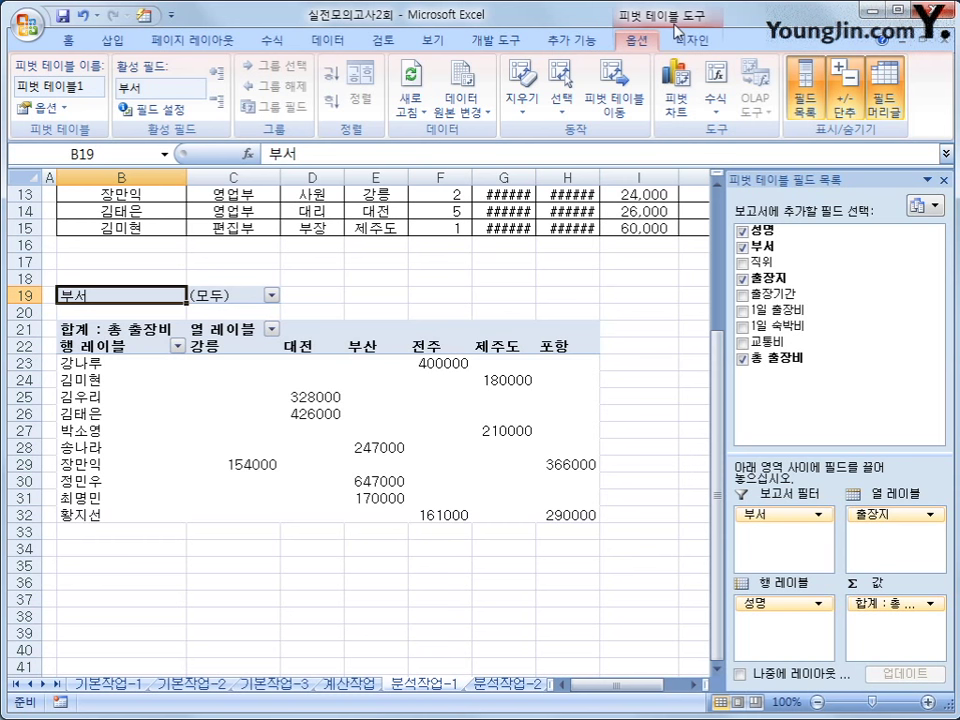
Set the pivot table's report layout to outline form (개요 형식으로 표시)
left_click(621, 631)
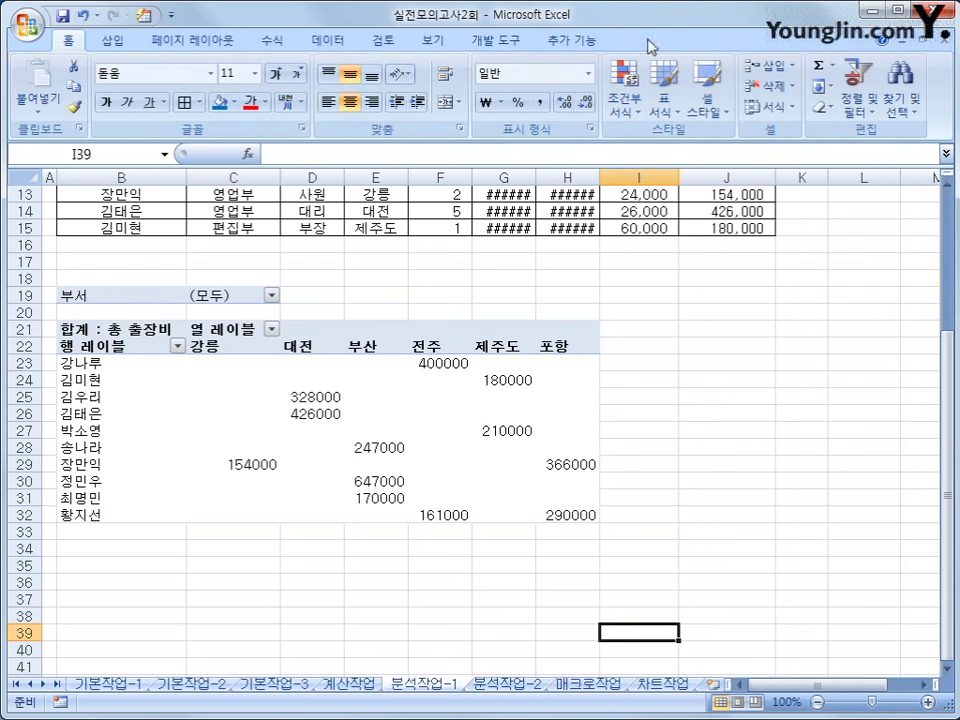
left_click(246, 366)
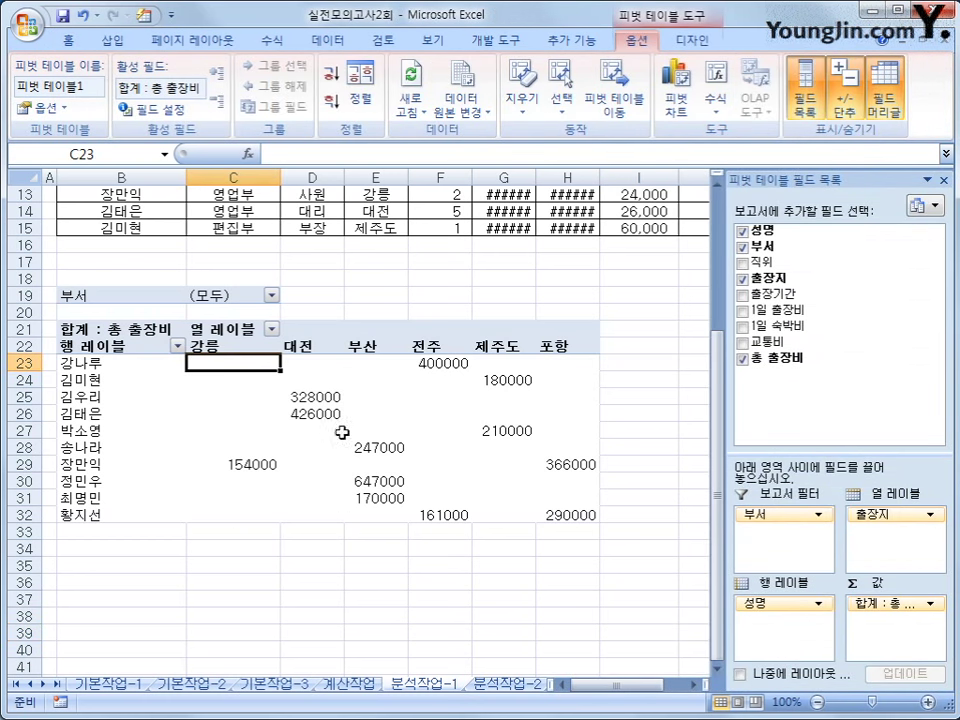
left_click(690, 40)
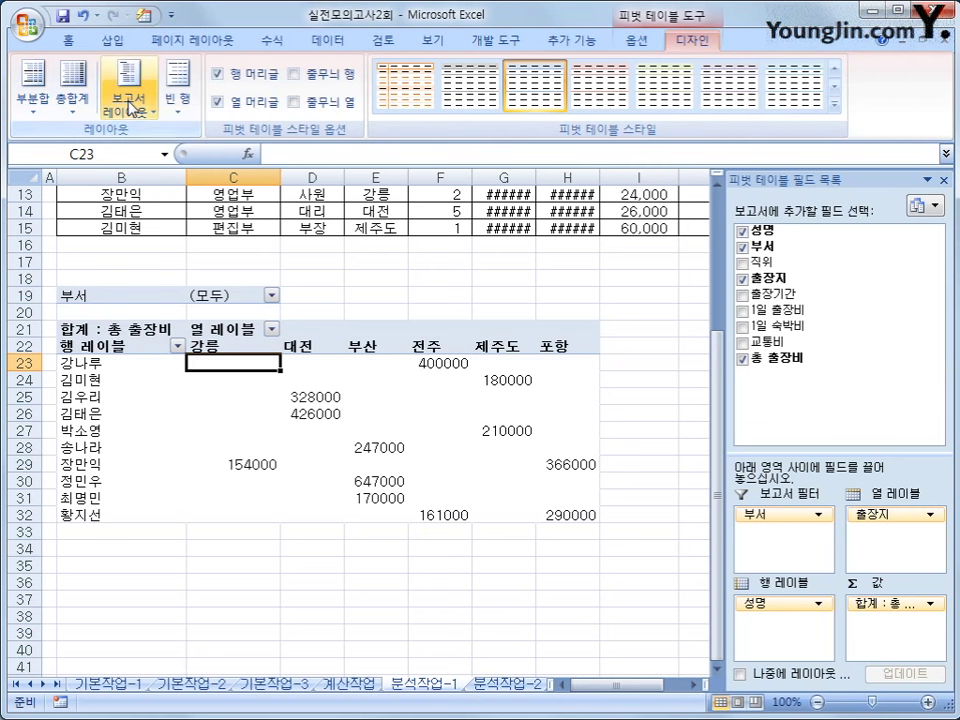
left_click(127, 118)
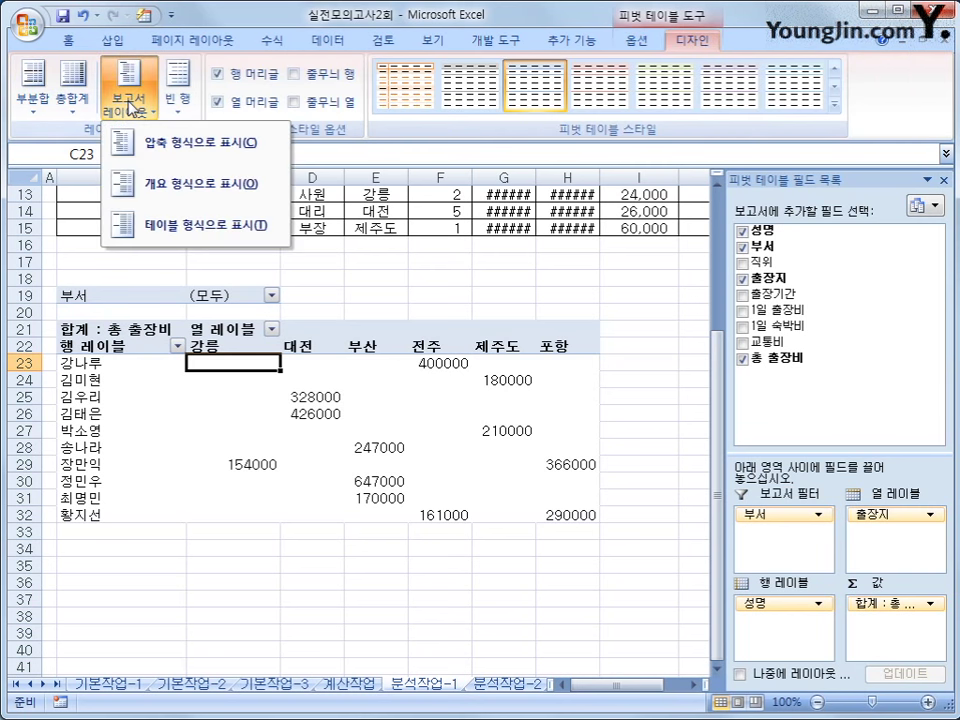
left_click(150, 186)
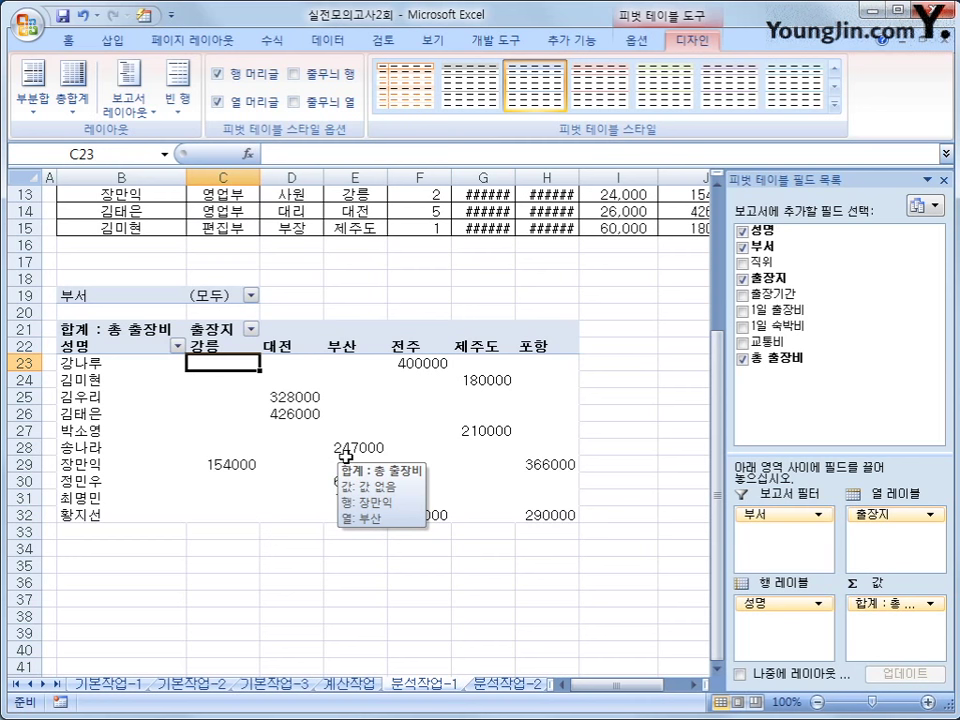
Set the pivot table's empty cells to display "*"
left_click(636, 41)
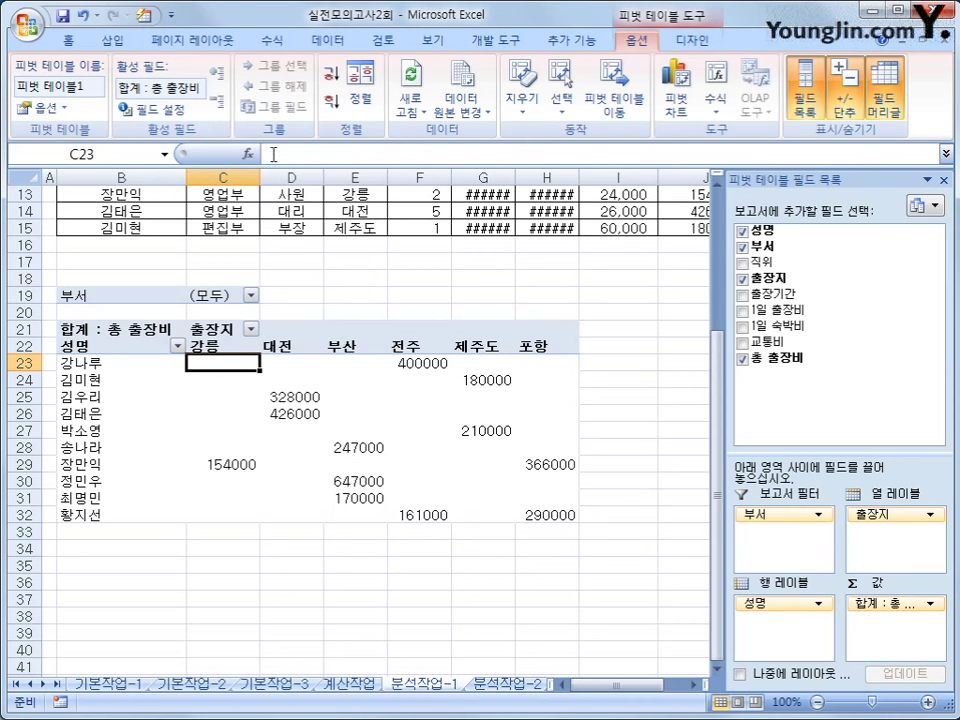
left_click(43, 112)
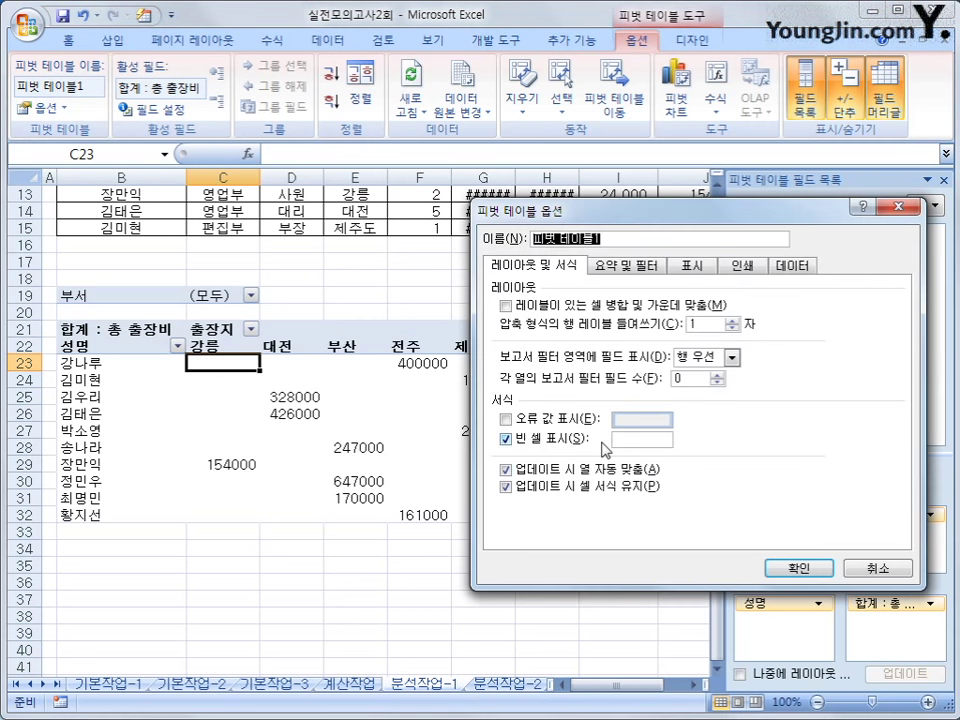
left_click(615, 440)
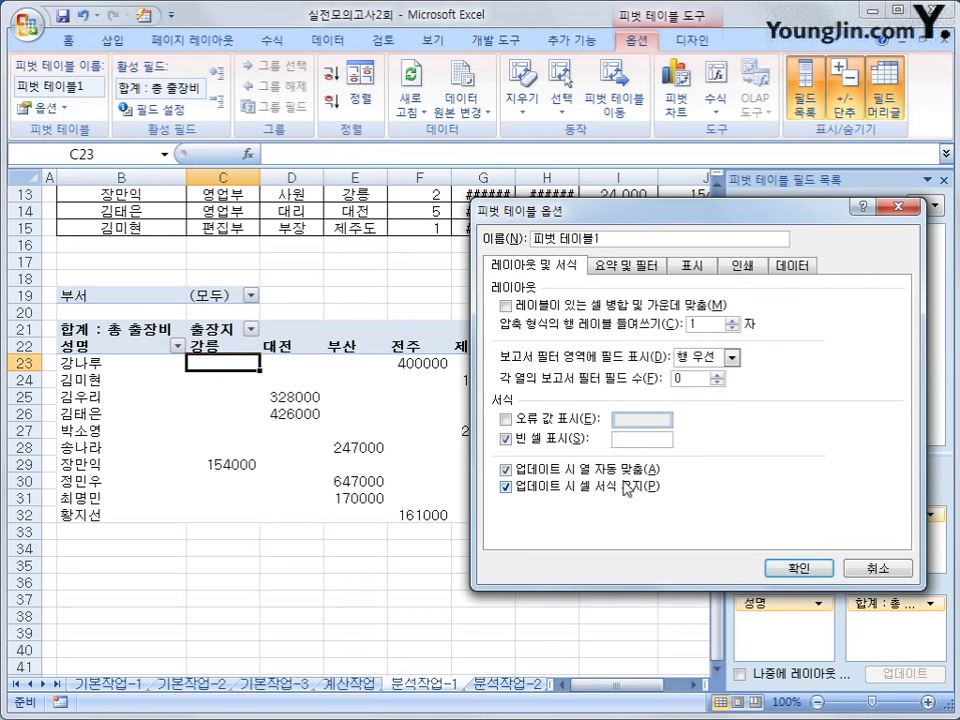
type("*")
left_click(812, 568)
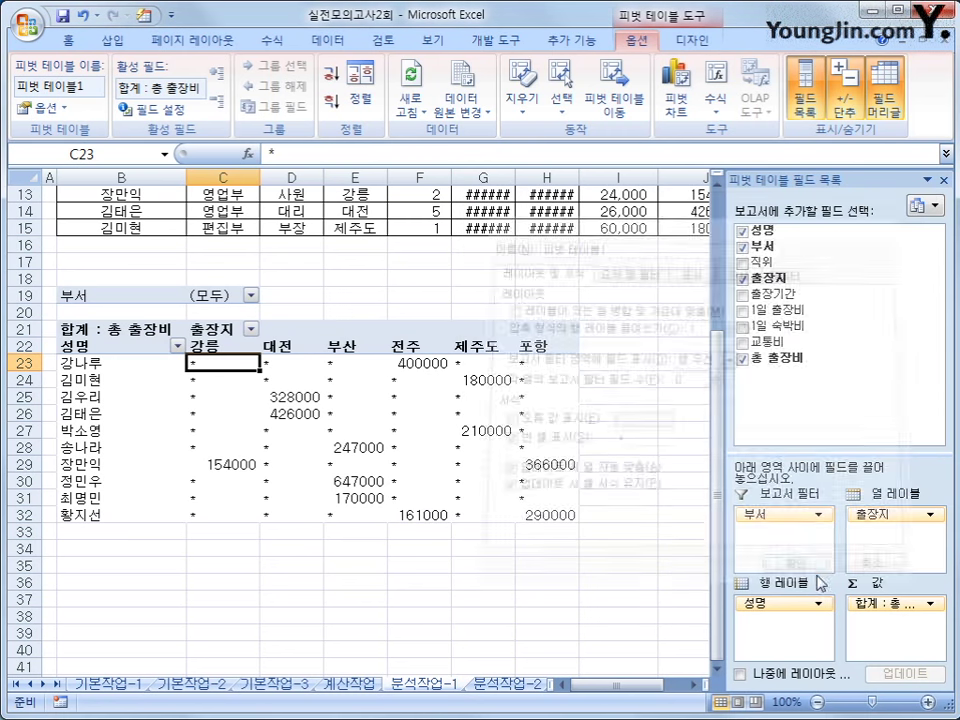
left_click(626, 563)
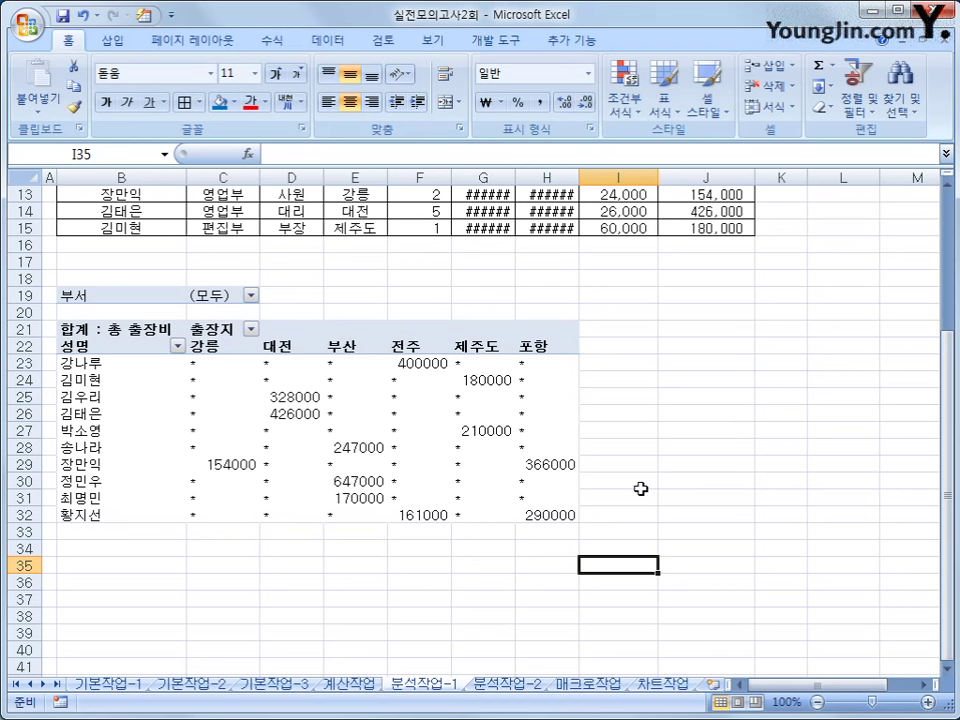
On the 분석작업-2 sheet, name cell C13 기본상여율
left_click(483, 686)
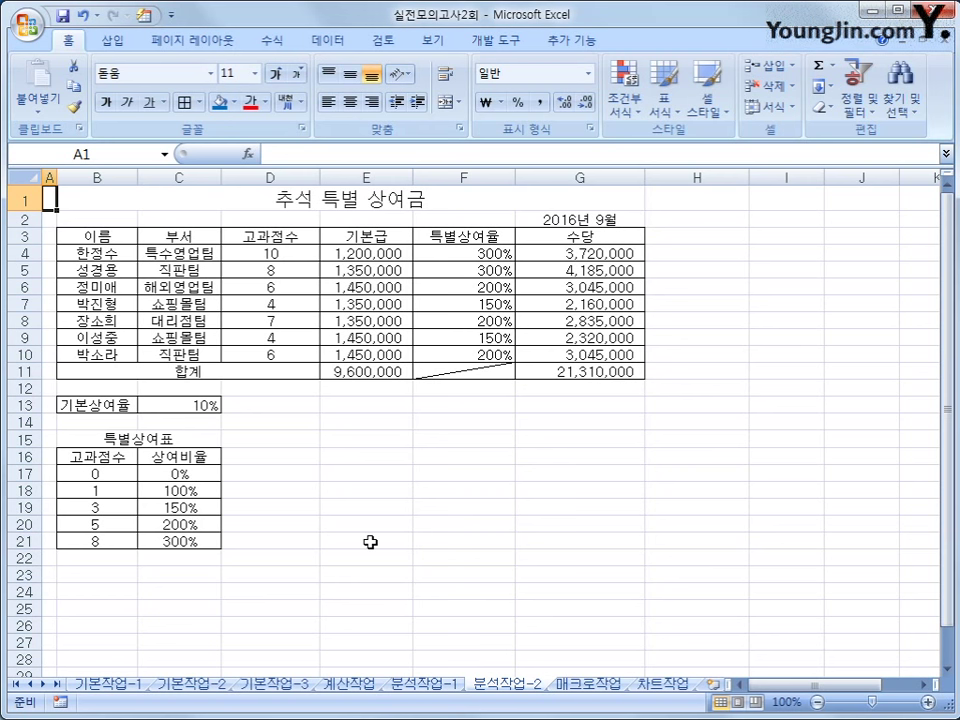
left_click(162, 404)
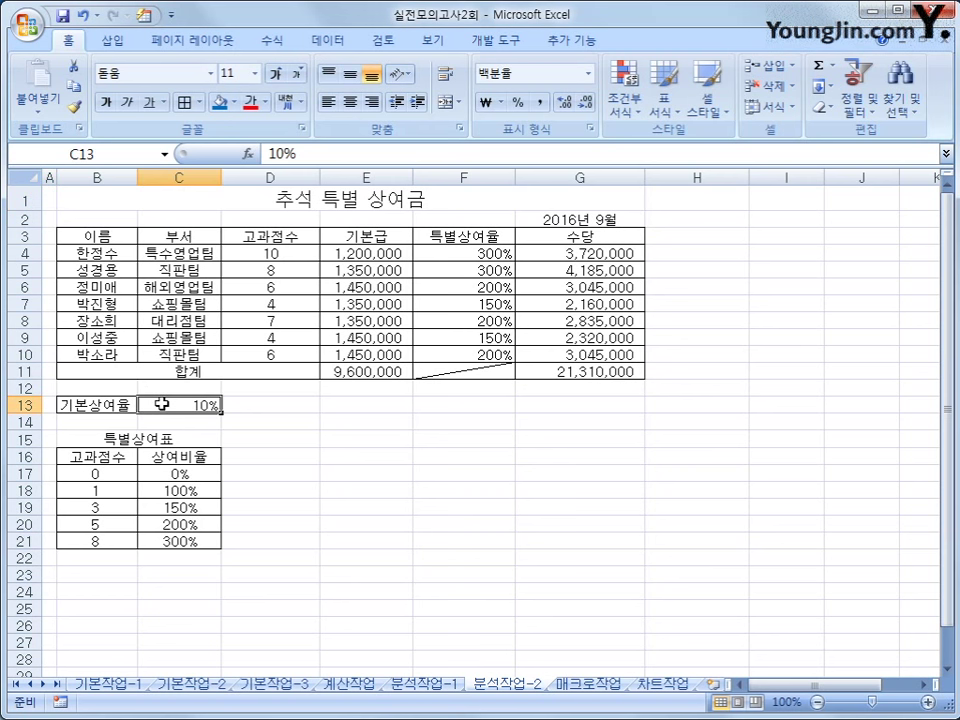
left_click(103, 158)
type("기본상")
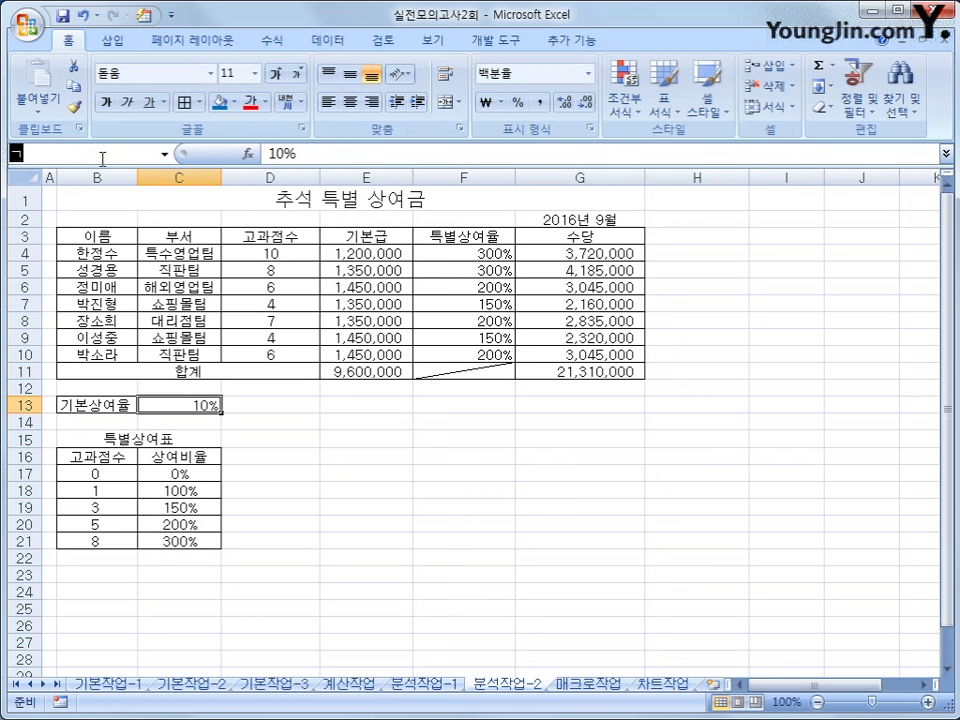
type("여율")
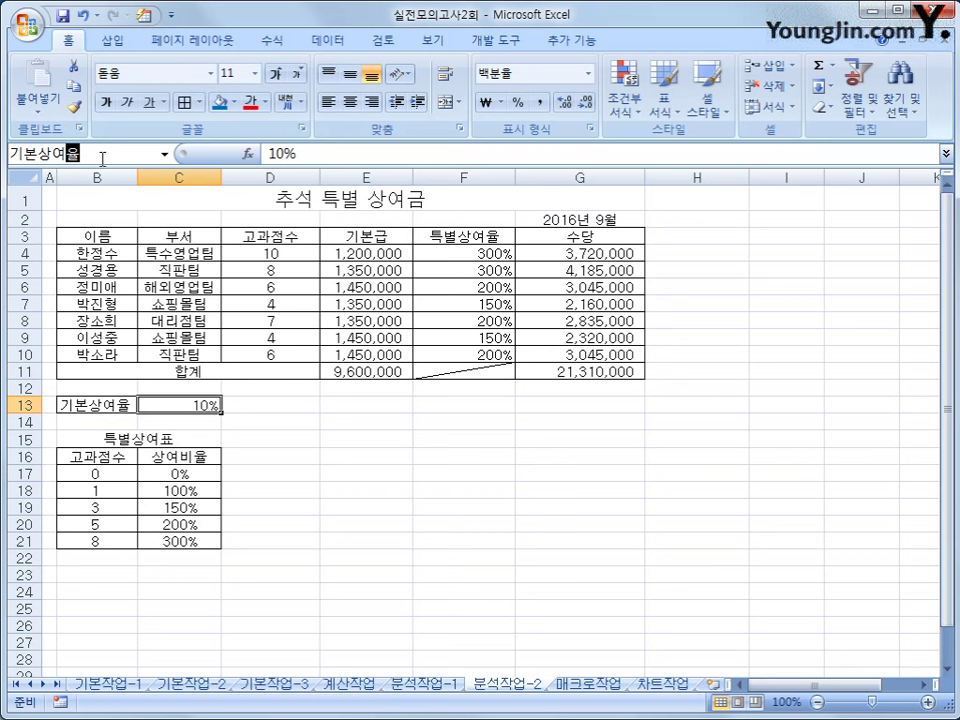
key("Return")
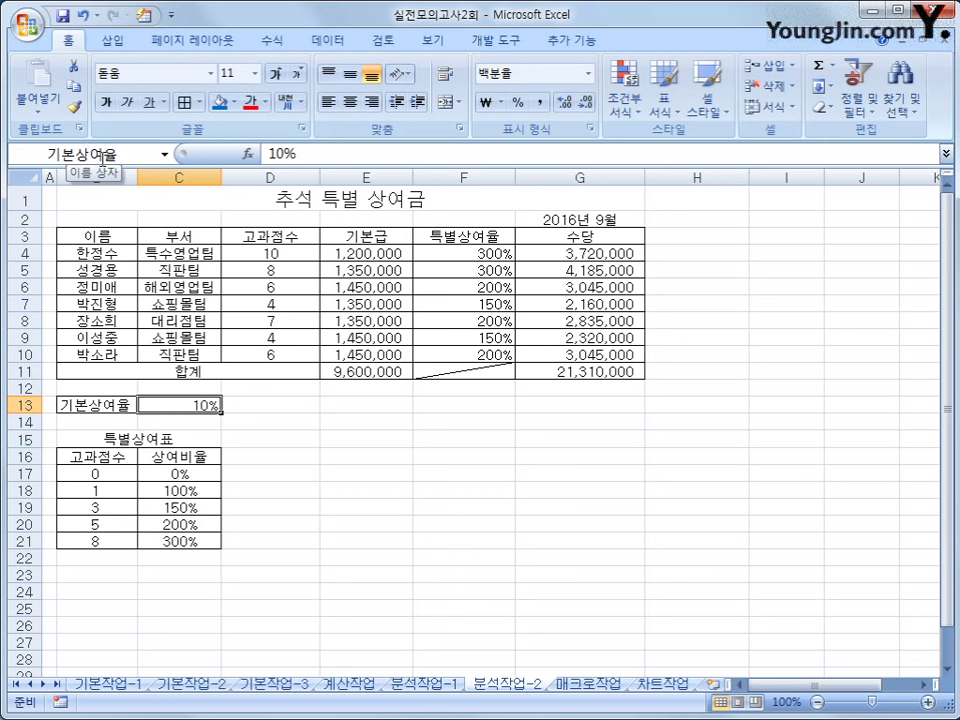
Name cell G11 수당합계
left_click(551, 370)
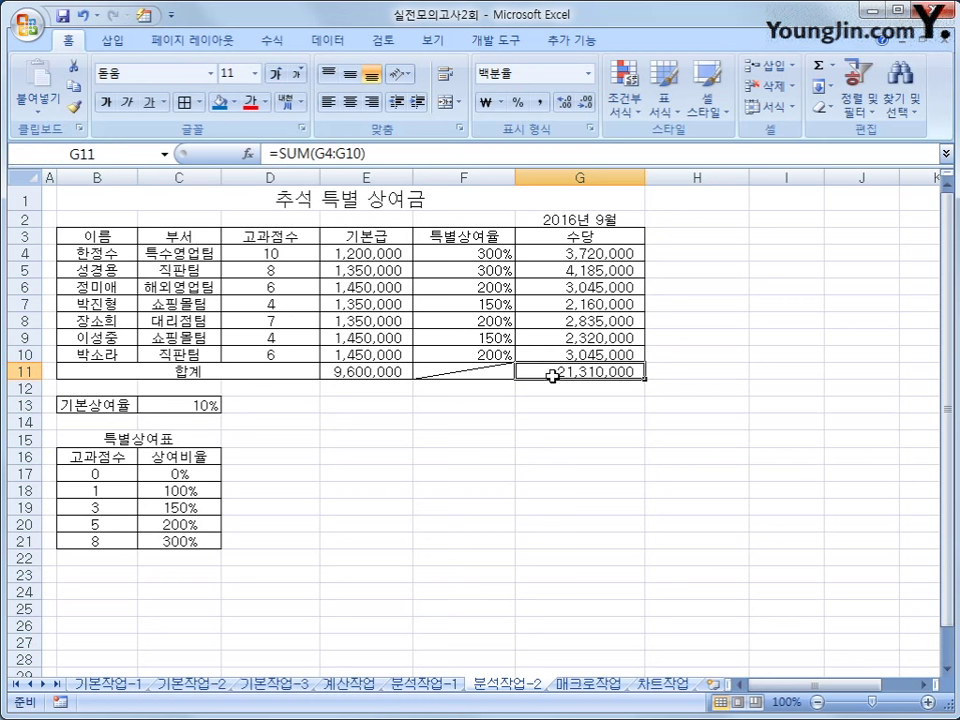
left_click(116, 153)
type("수당합ㄱ")
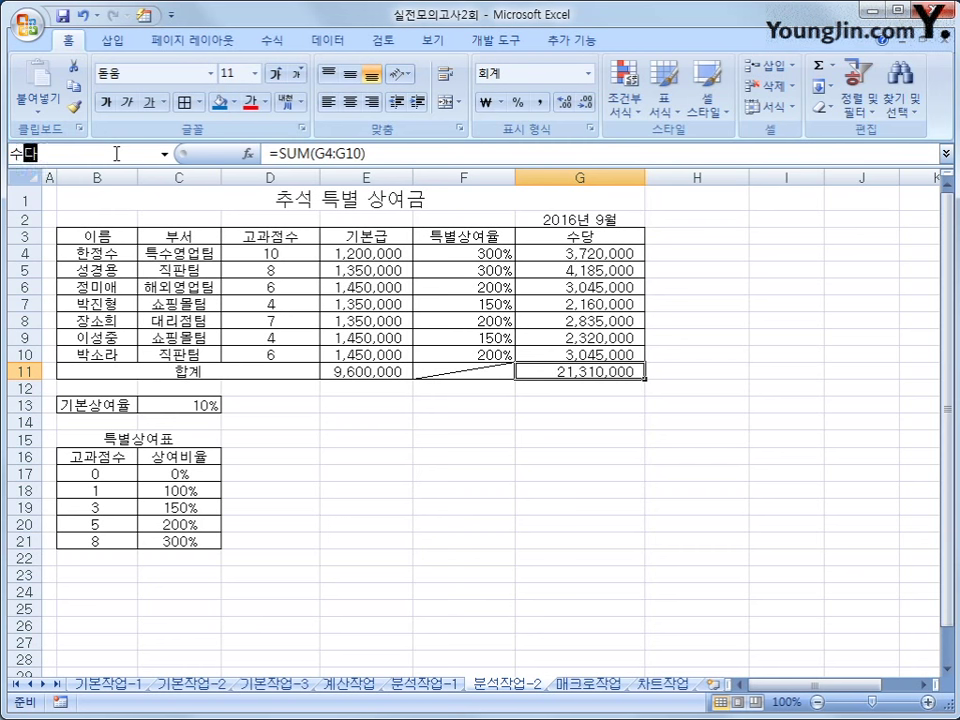
type("ㅖ")
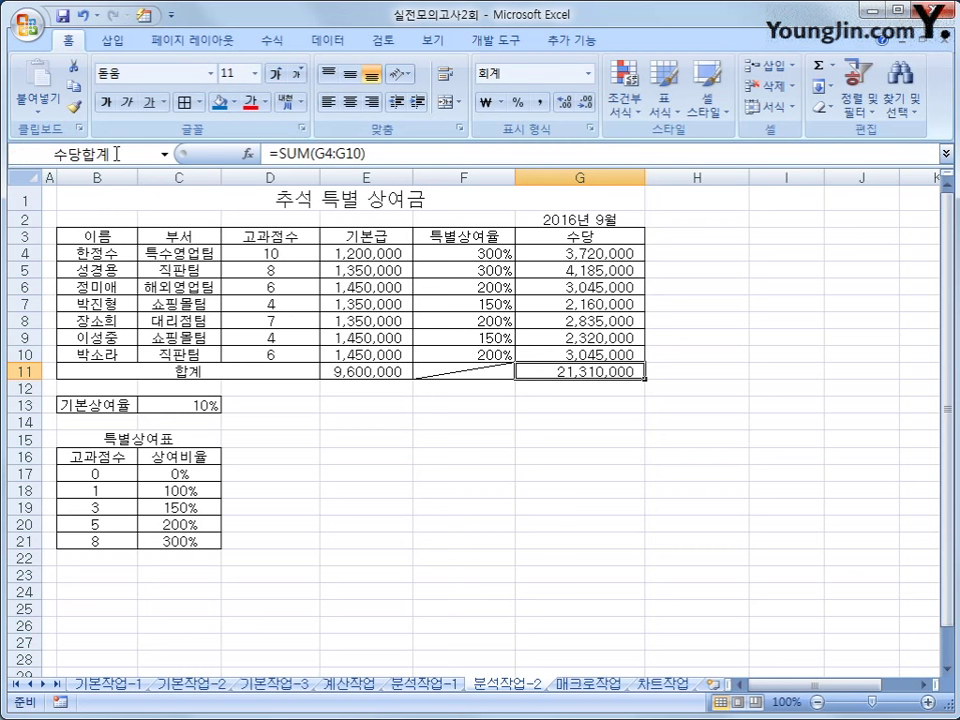
key("Return")
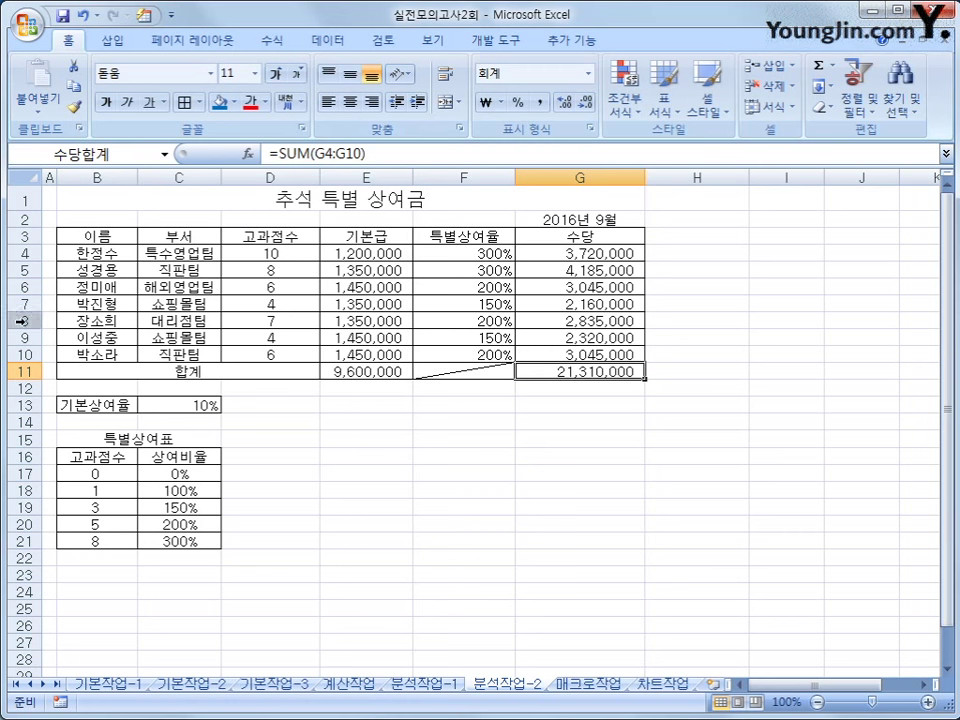
Add a scenario named 기본 상여율 인상 that changes cell C13 to 15%
left_click(185, 400)
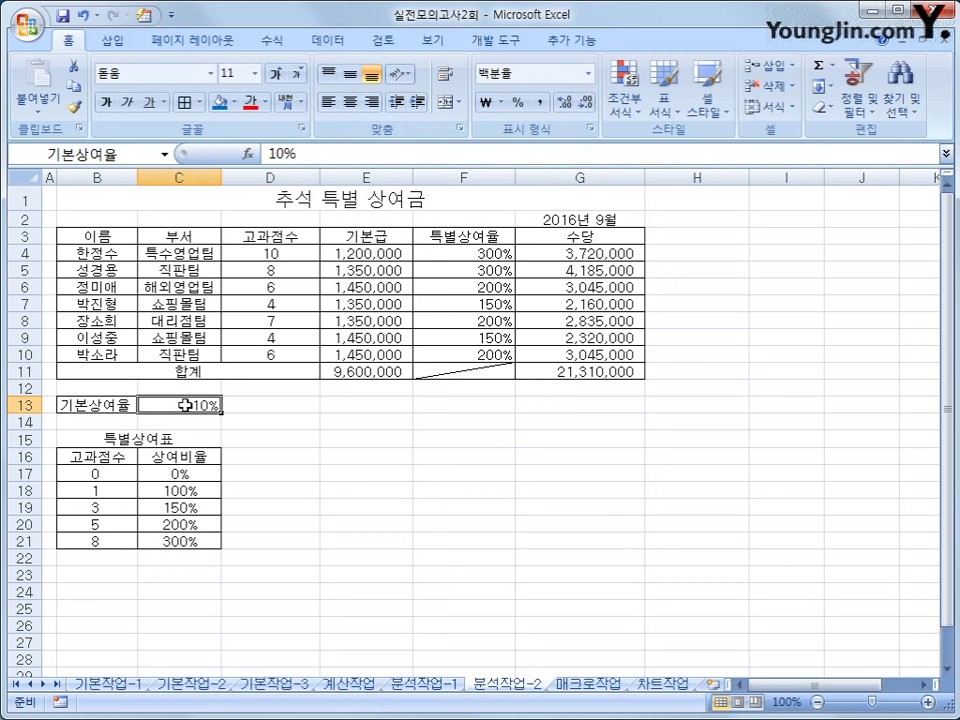
left_click(337, 42)
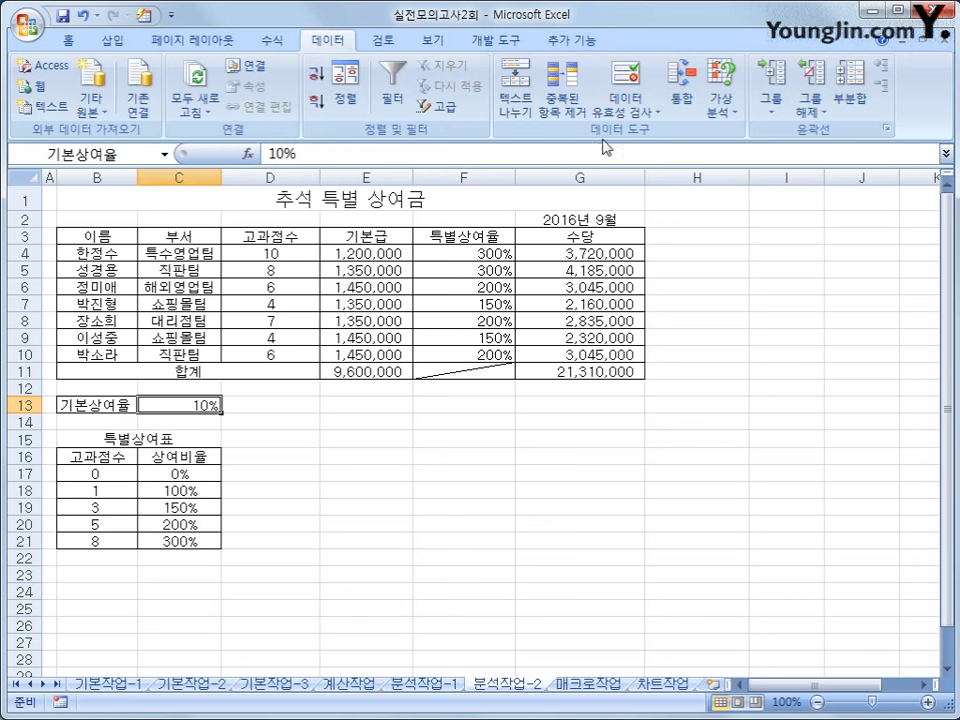
left_click(727, 118)
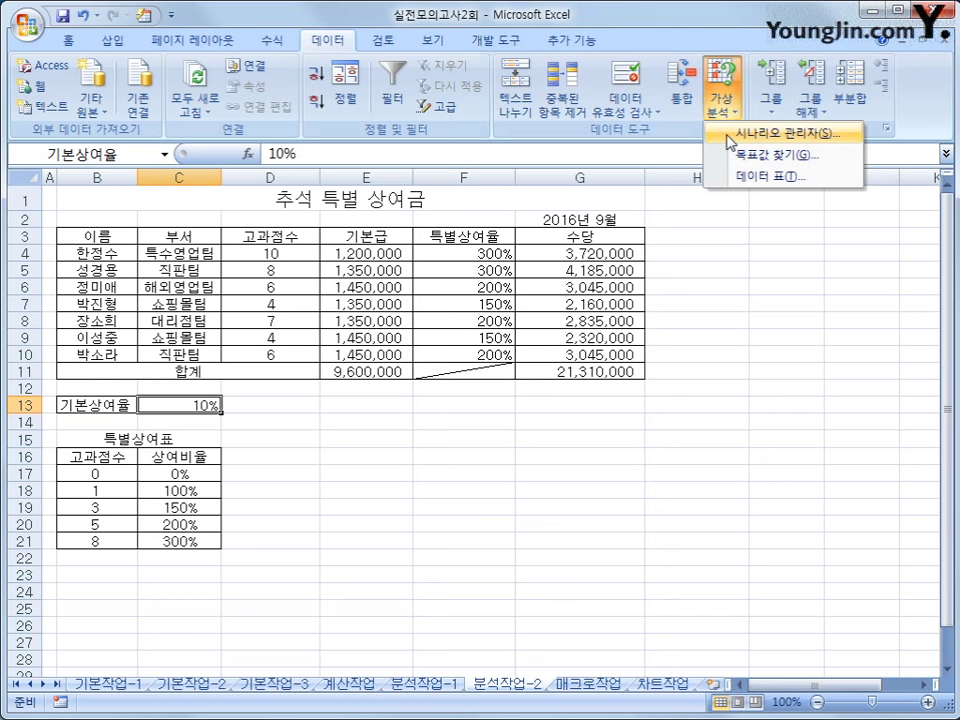
left_click(729, 136)
left_click_drag(651, 244, 555, 250)
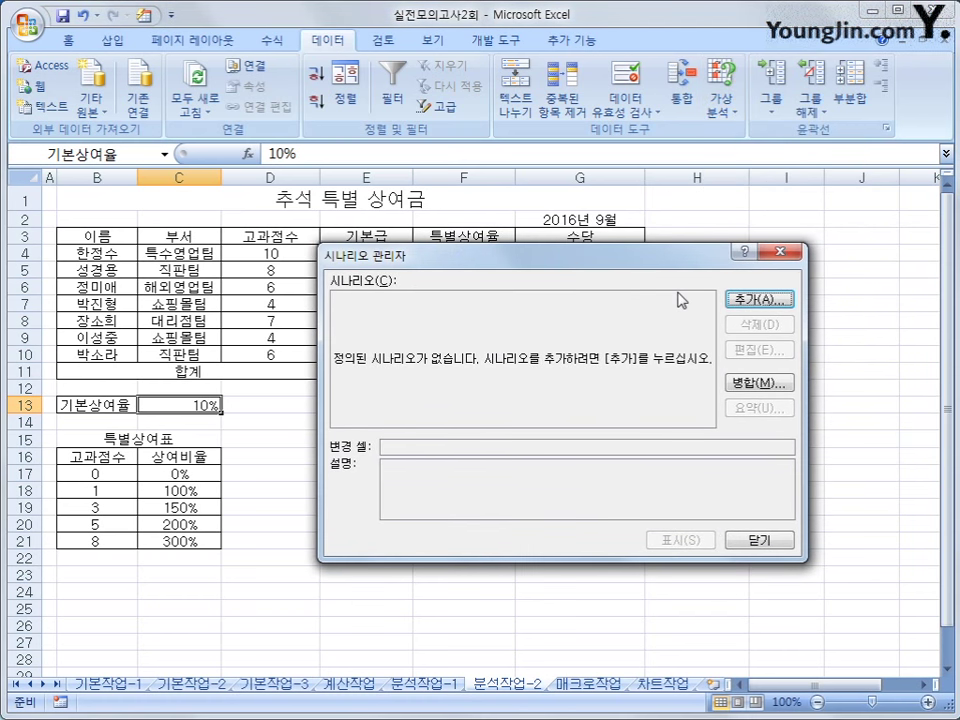
left_click(784, 301)
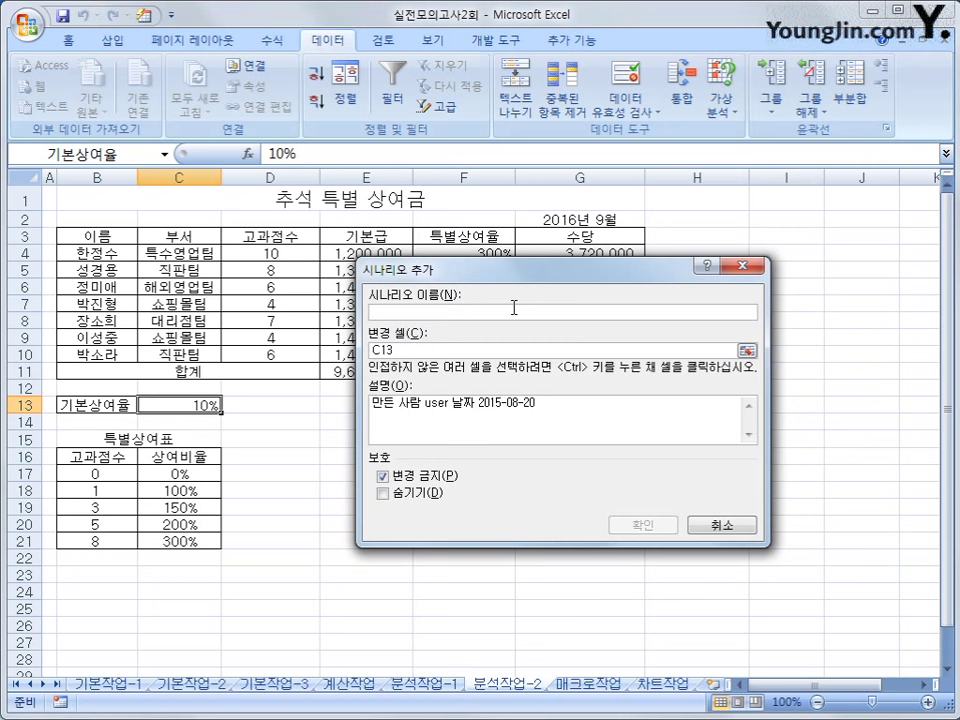
type("기본 사ㅇ여율 ")
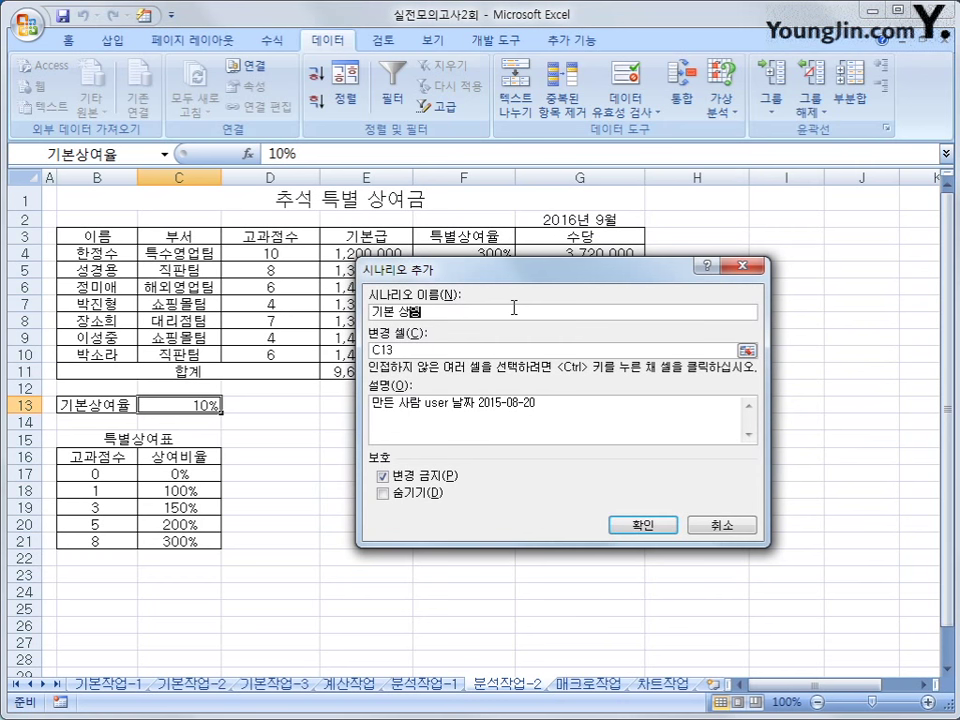
type("인상")
left_click(405, 350)
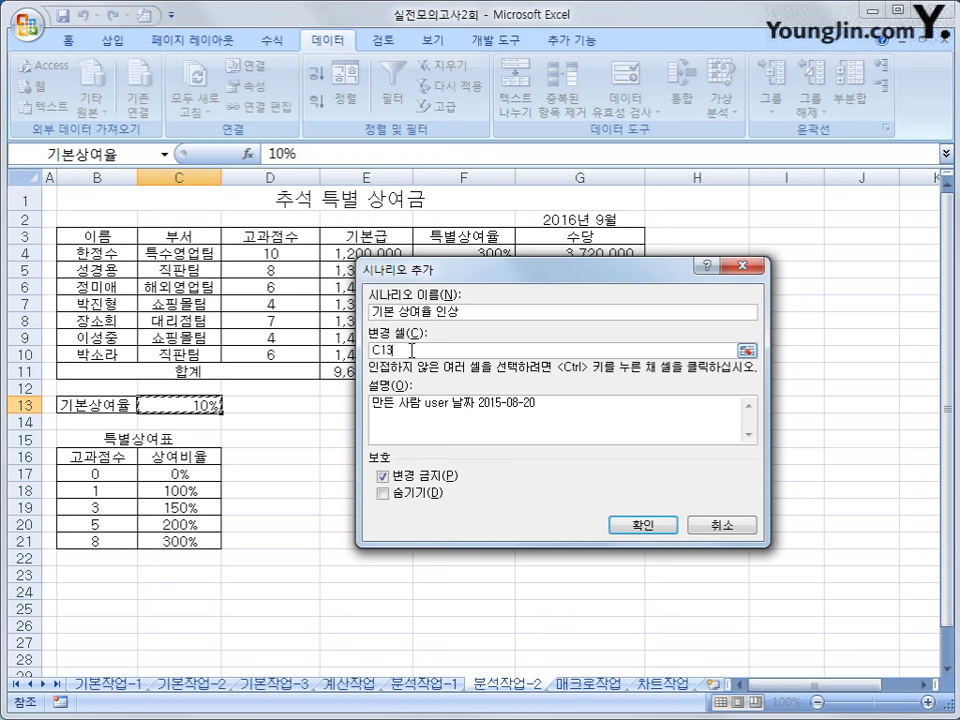
left_click(655, 530)
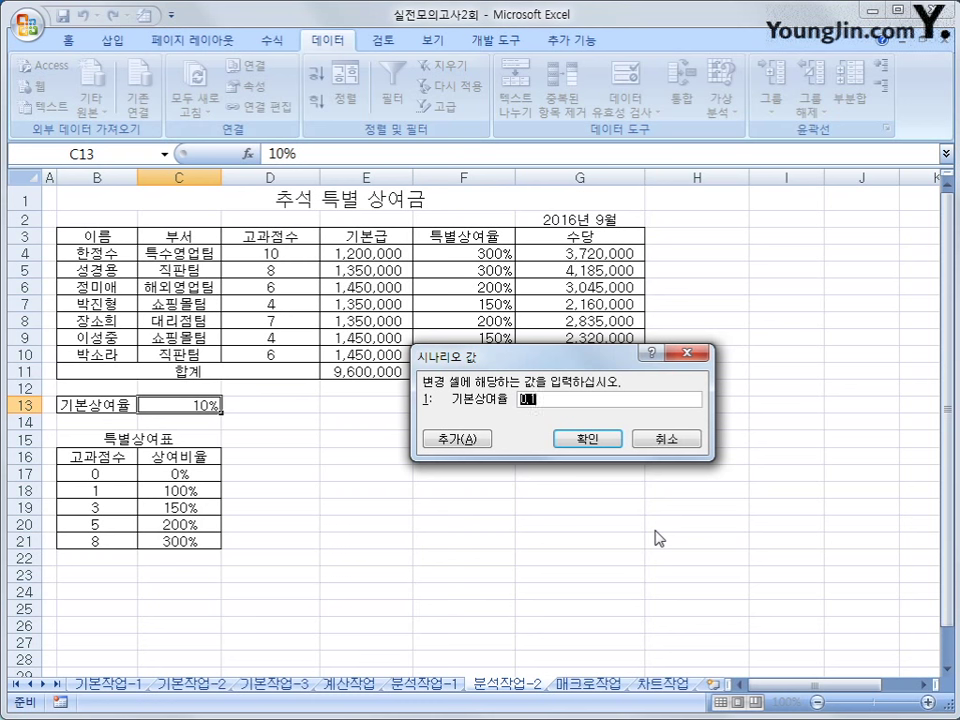
type("15%")
left_click(446, 438)
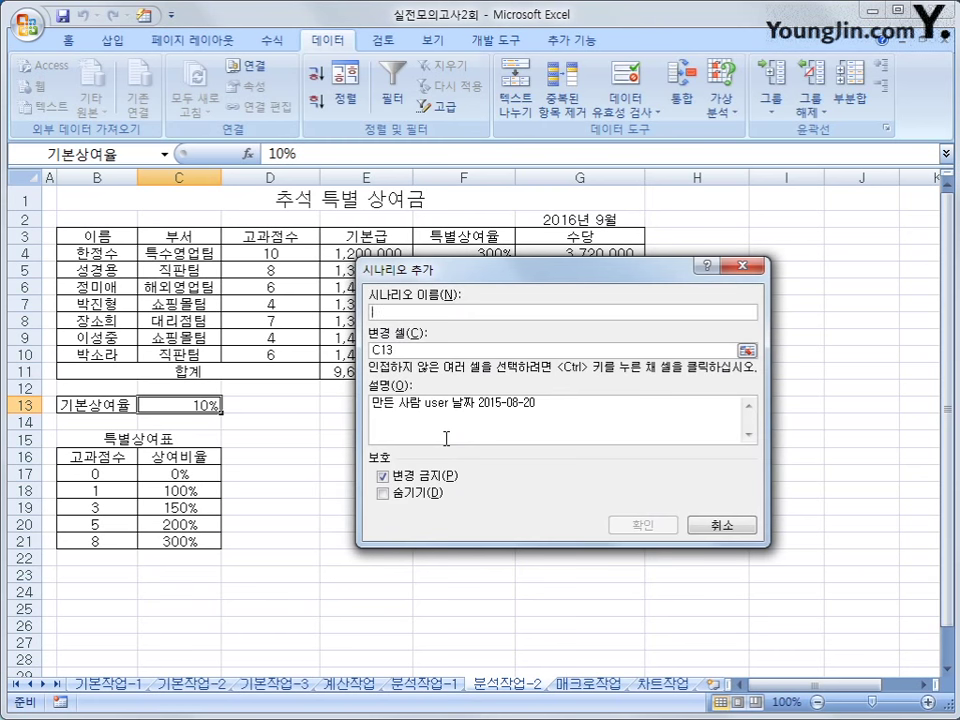
Add a second scenario named 기본 상여율 인하 that changes cell C13 to 5%
type("기본 상")
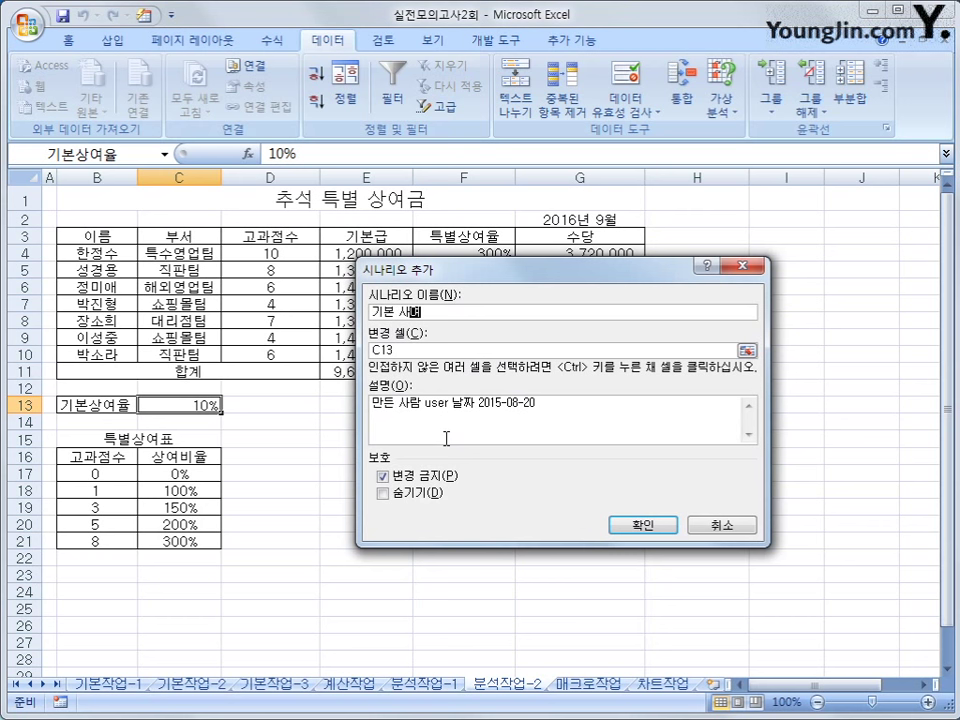
key("BackSpace")
type("상여율 인상")
left_click(643, 525)
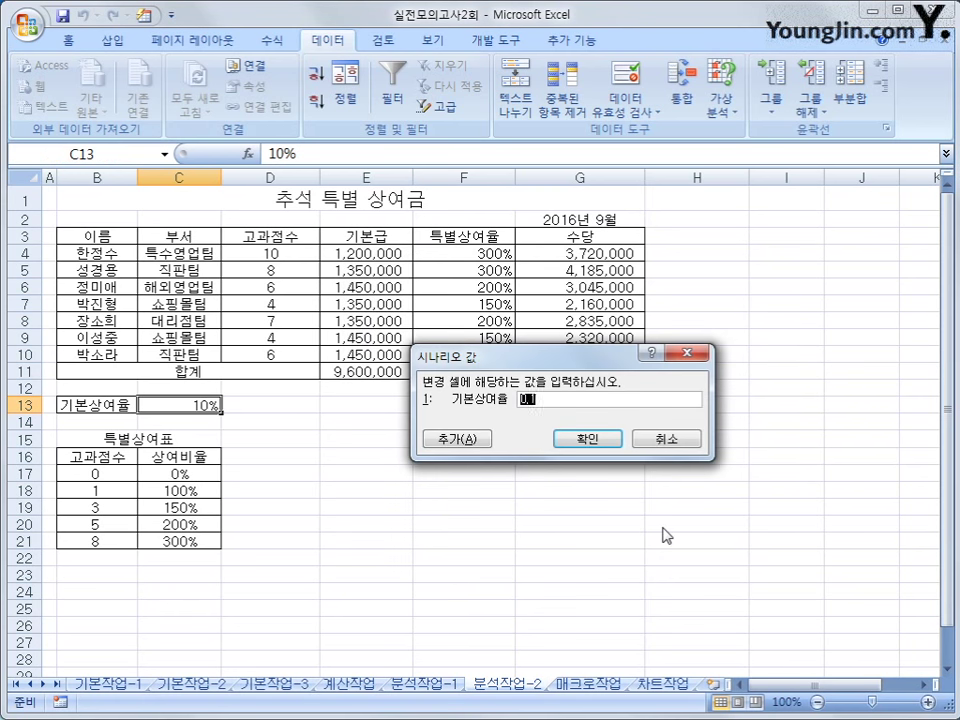
type("5%")
left_click(586, 441)
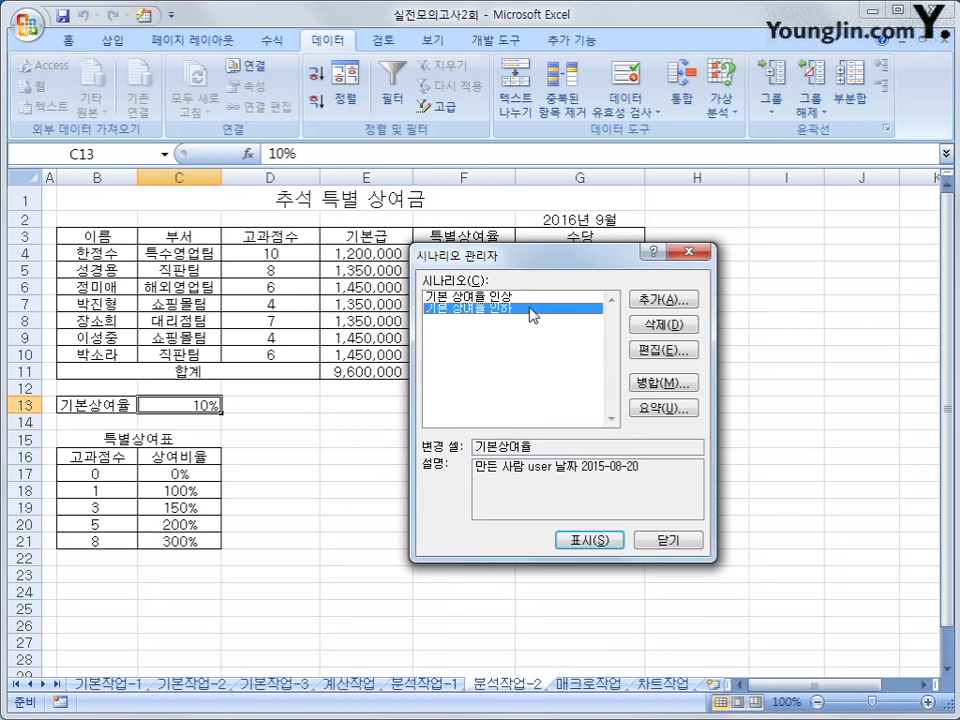
Create a scenario summary report (시나리오 요약) of both scenarios with G11 as the result cell
key("Up")
key("Down")
left_click(663, 410)
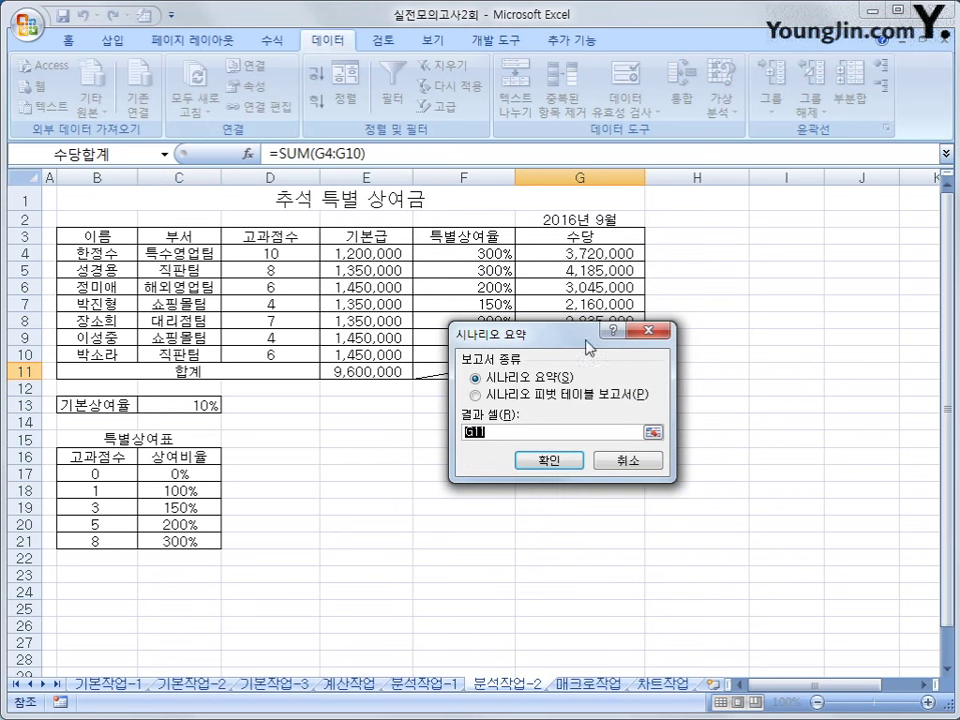
left_click_drag(590, 347, 627, 433)
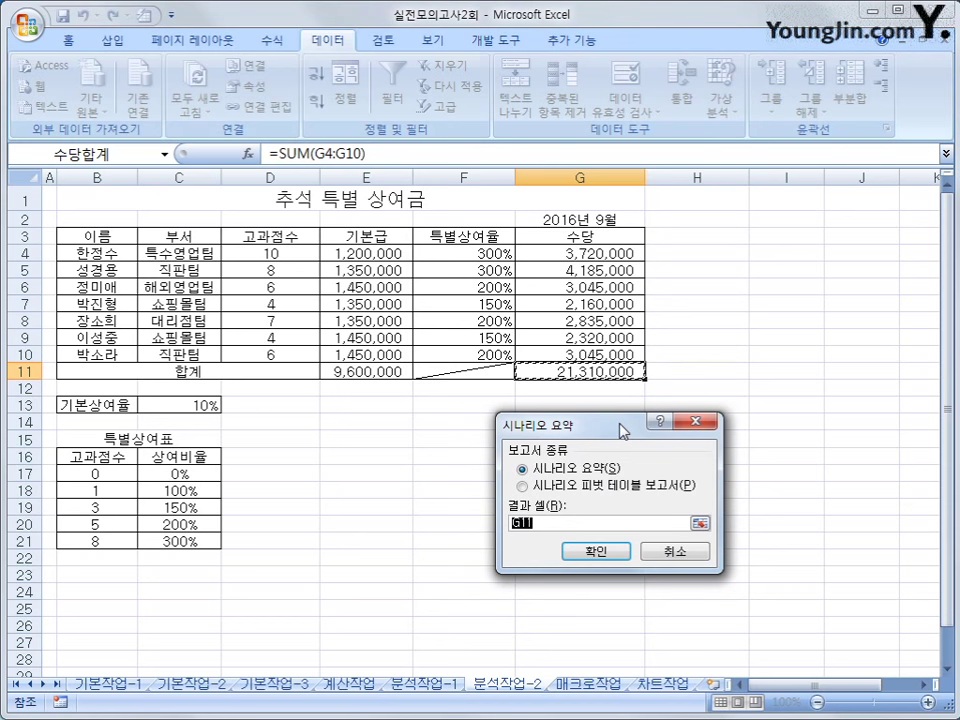
left_click(590, 552)
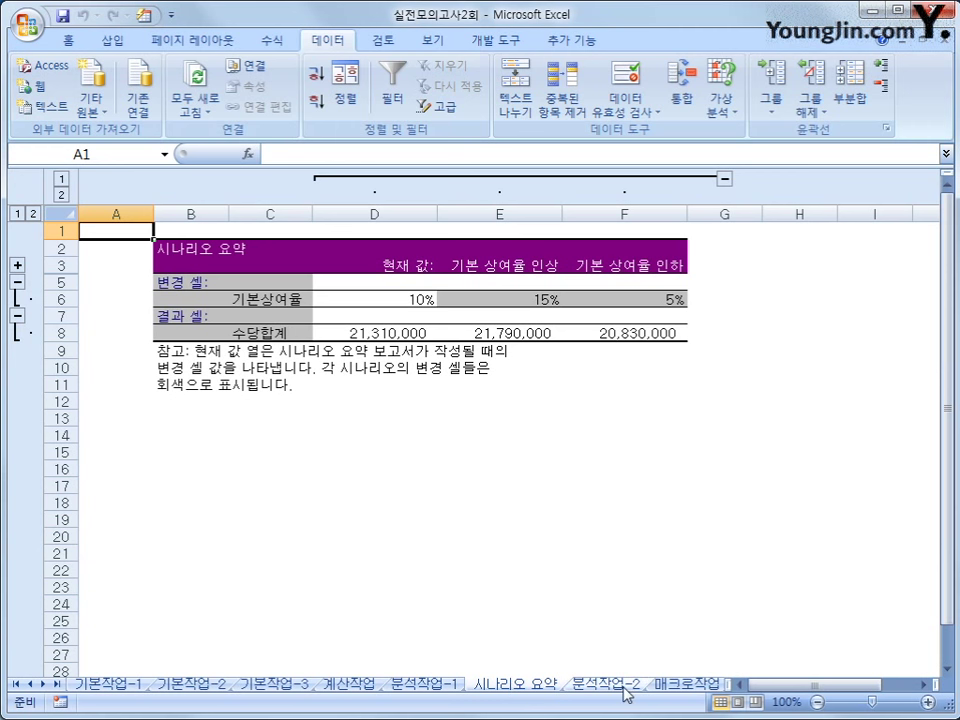
On the 매크로작업 sheet, start recording a macro named 금액계산 stored in the current workbook
left_click(424, 684)
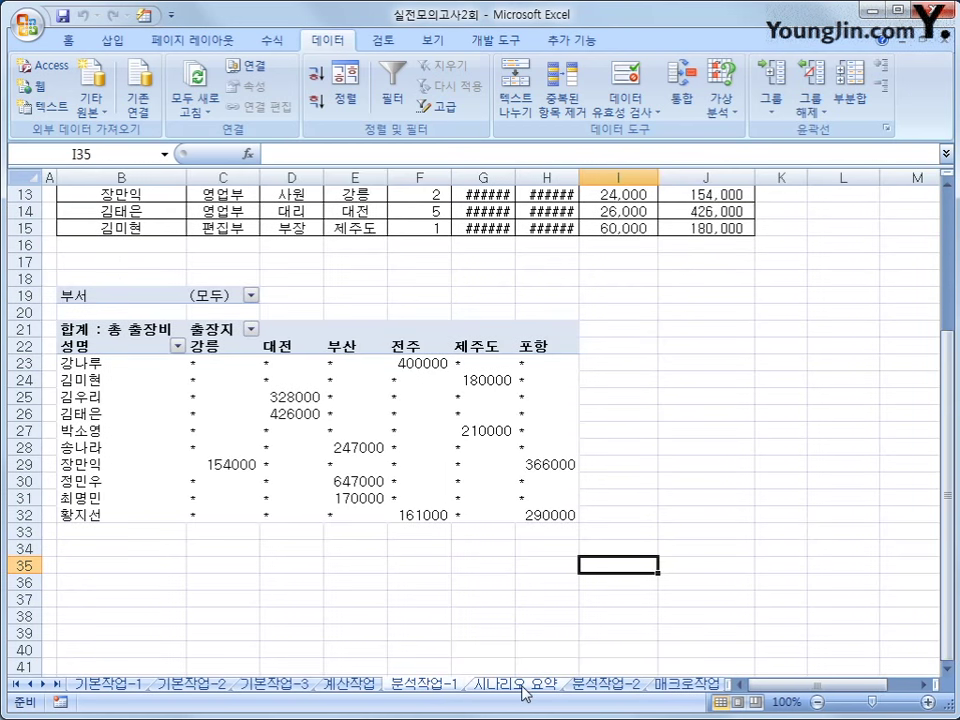
left_click(582, 687)
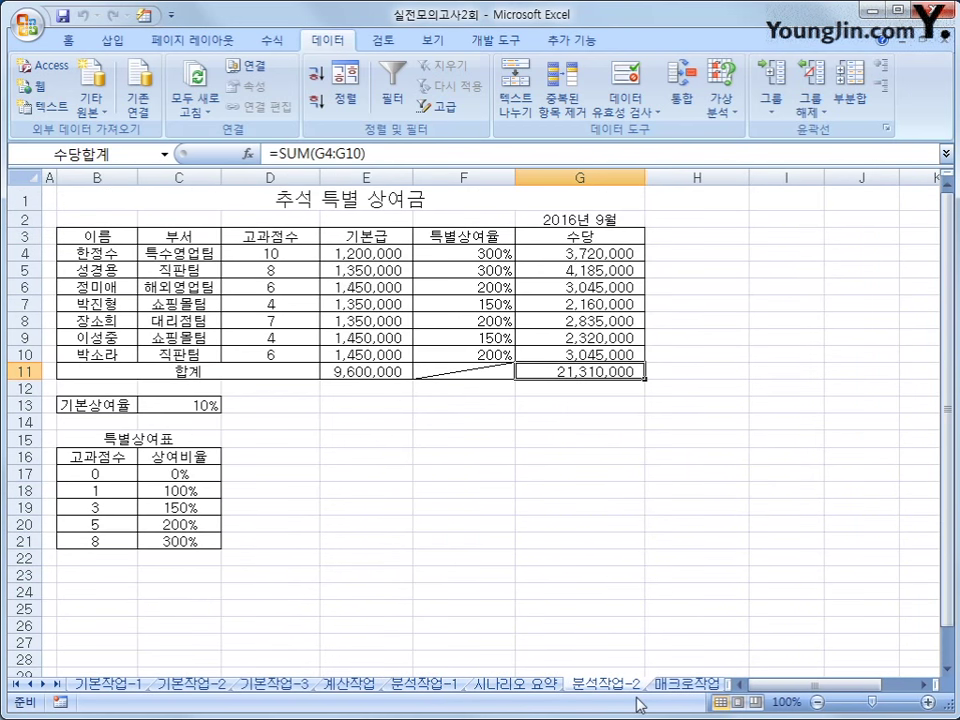
left_click(56, 684)
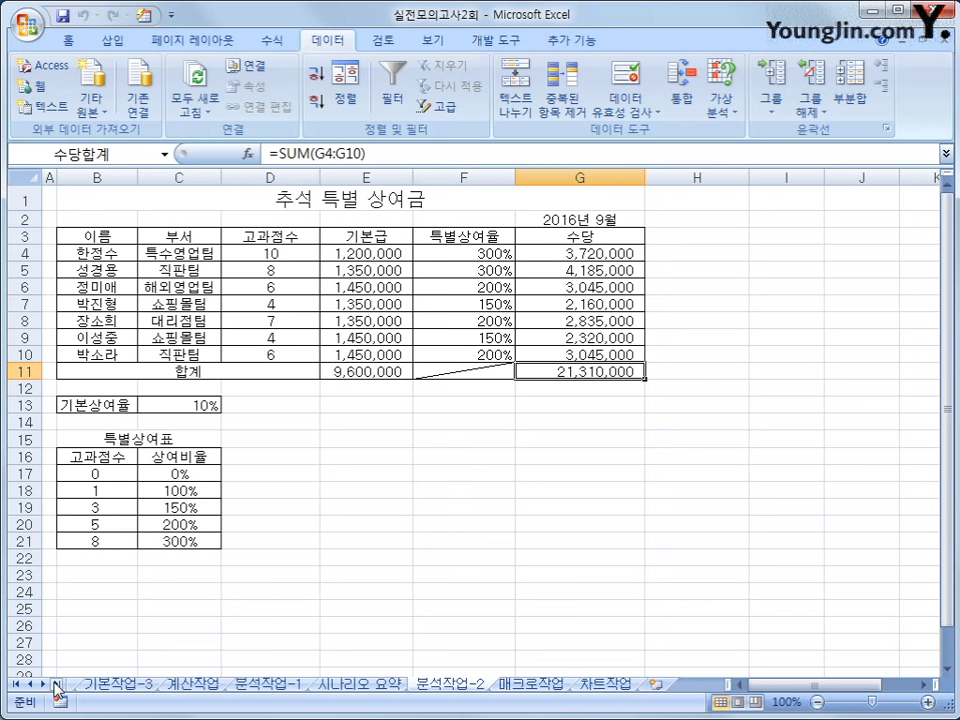
left_click(511, 684)
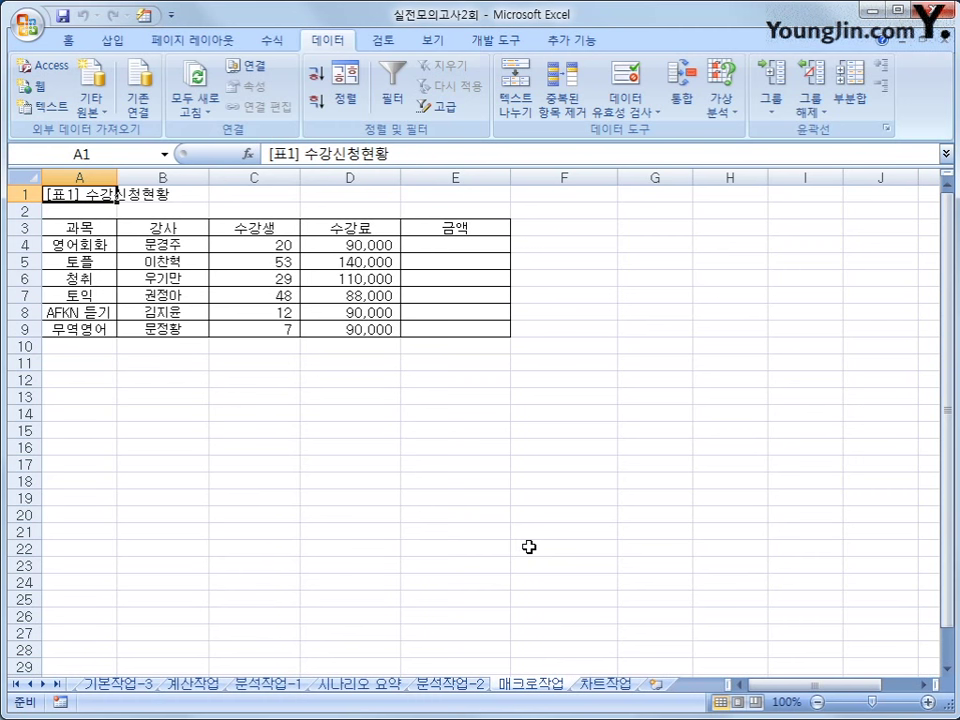
left_click(576, 402)
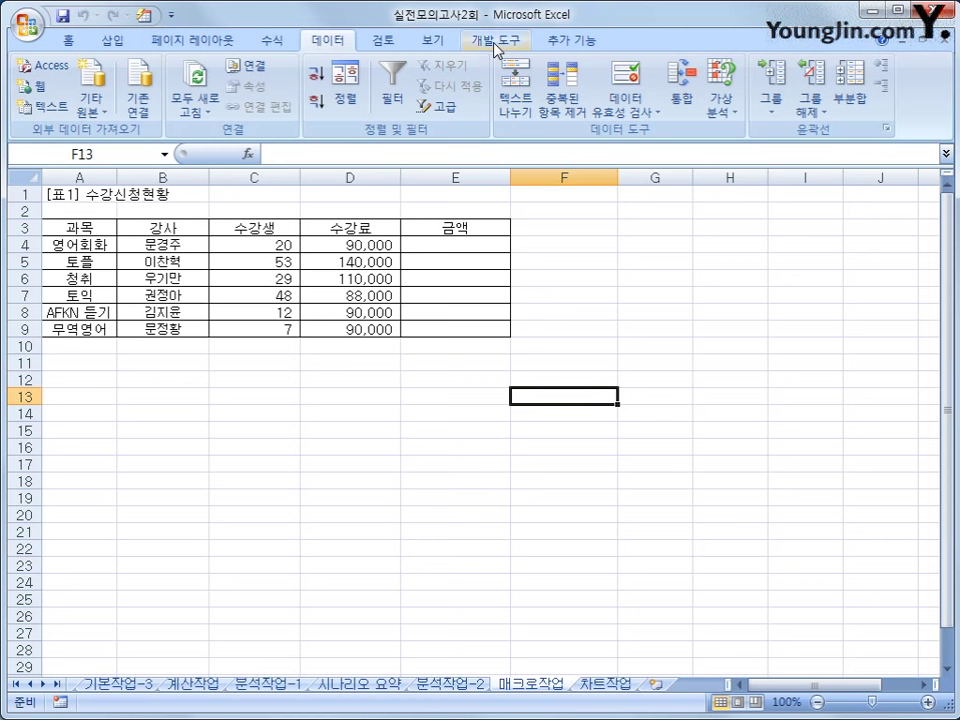
left_click(61, 705)
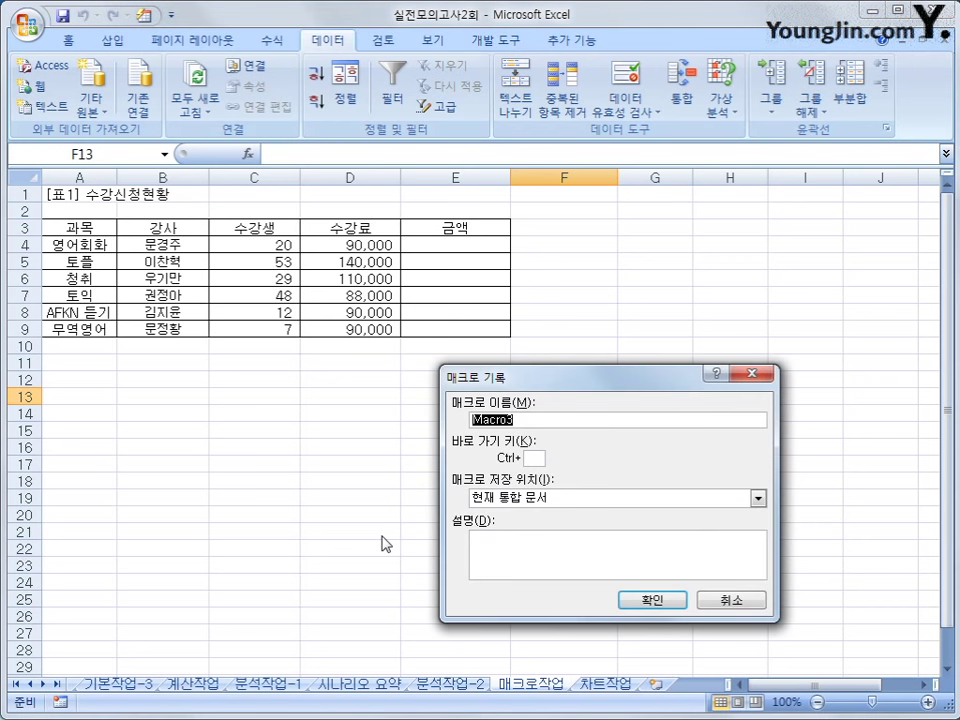
type("금액계산")
left_click(646, 602)
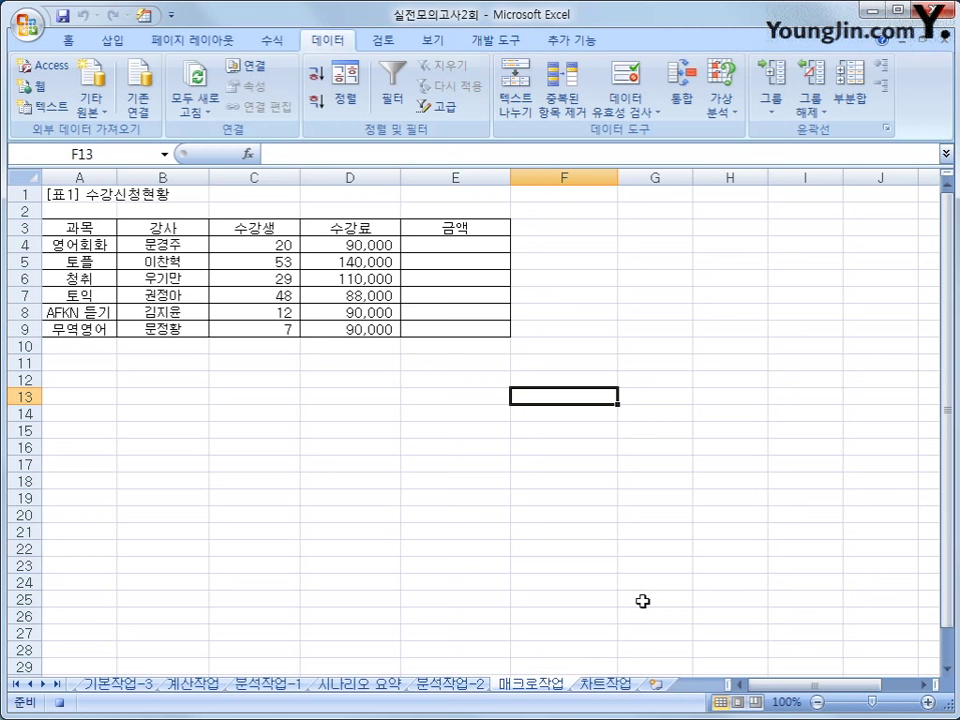
Enter the formula =C4*D4 in cell E4 to calculate the first 금액
left_click(421, 244)
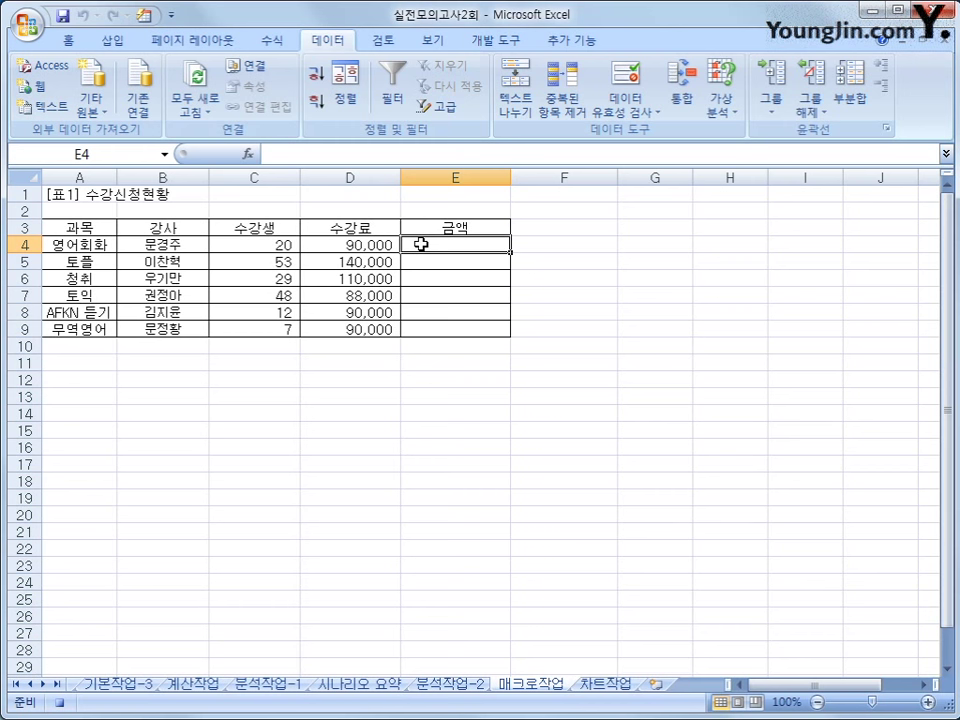
type("=")
key("Left")
key("Left")
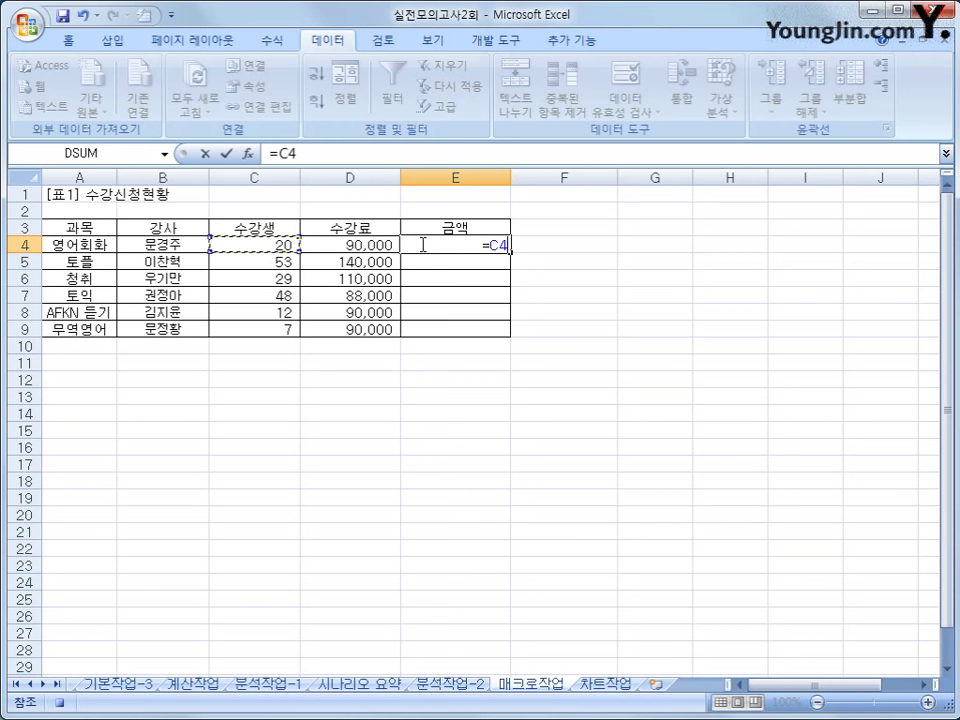
type("*")
key("Left")
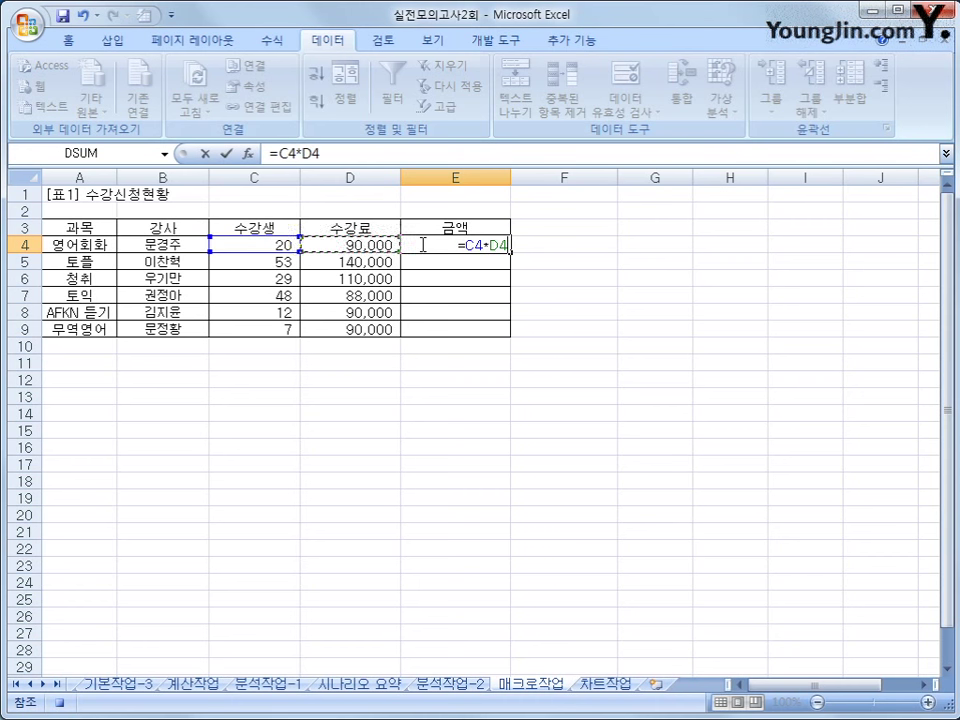
key("Return")
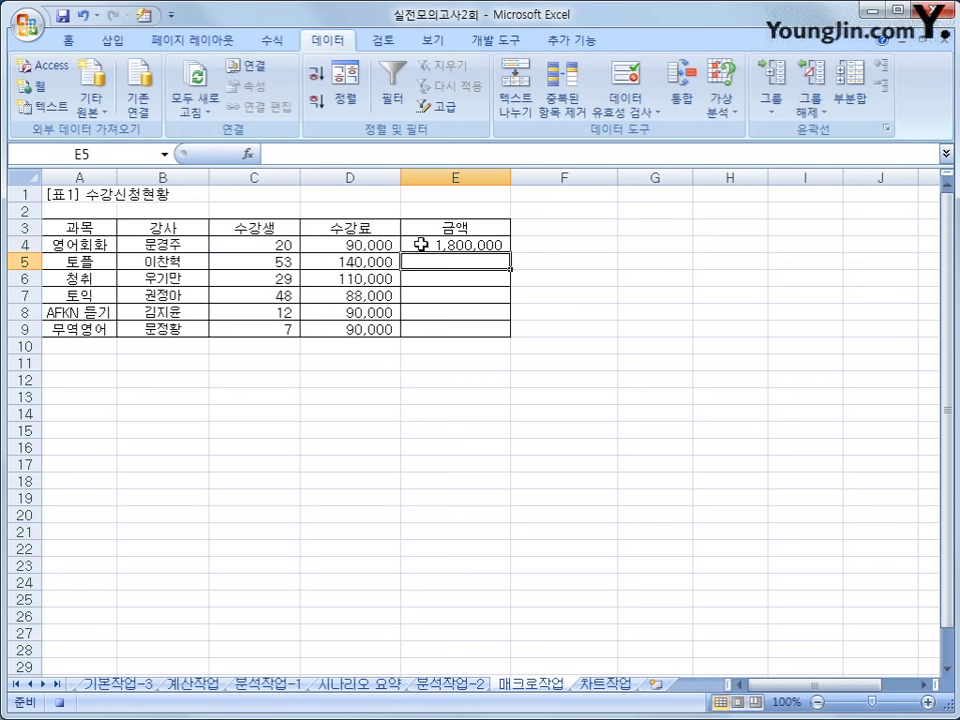
Fill the E4 formula down through E9 and stop recording the macro
left_click(421, 244)
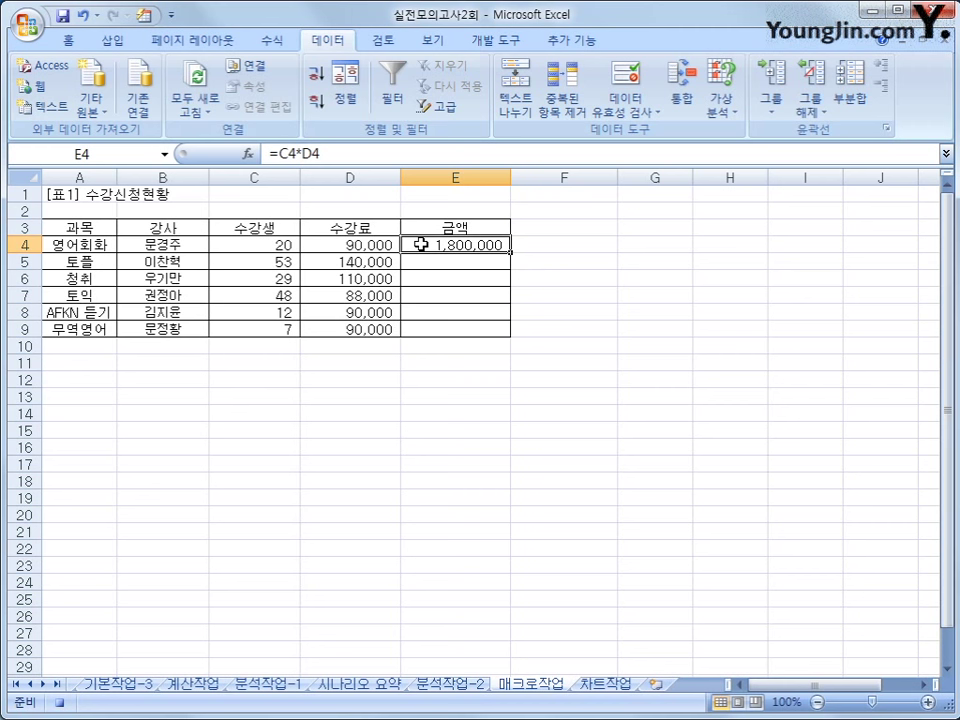
left_click_drag(509, 253, 505, 344)
left_click(496, 329)
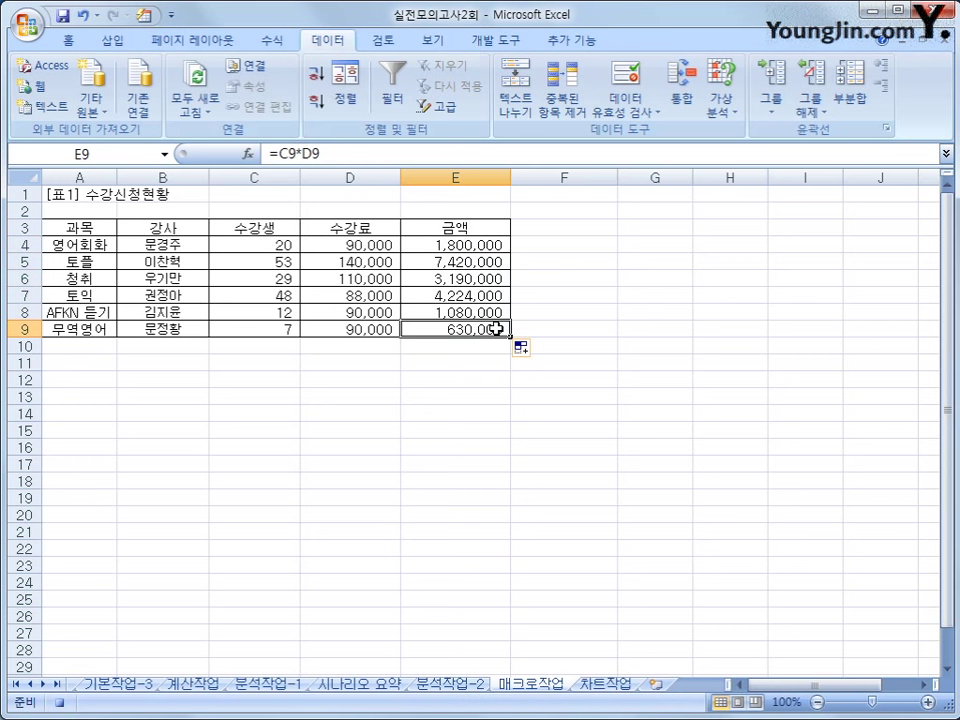
left_click(61, 703)
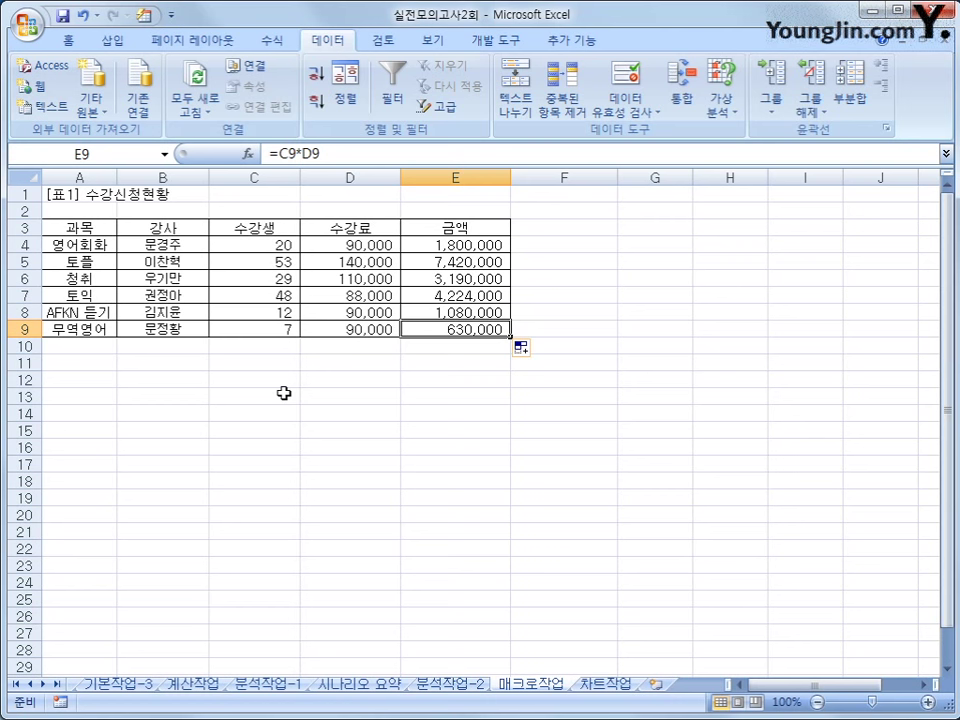
Draw a hexagon shape over cells G3:G5 and label it 금액
left_click(115, 41)
left_click(199, 106)
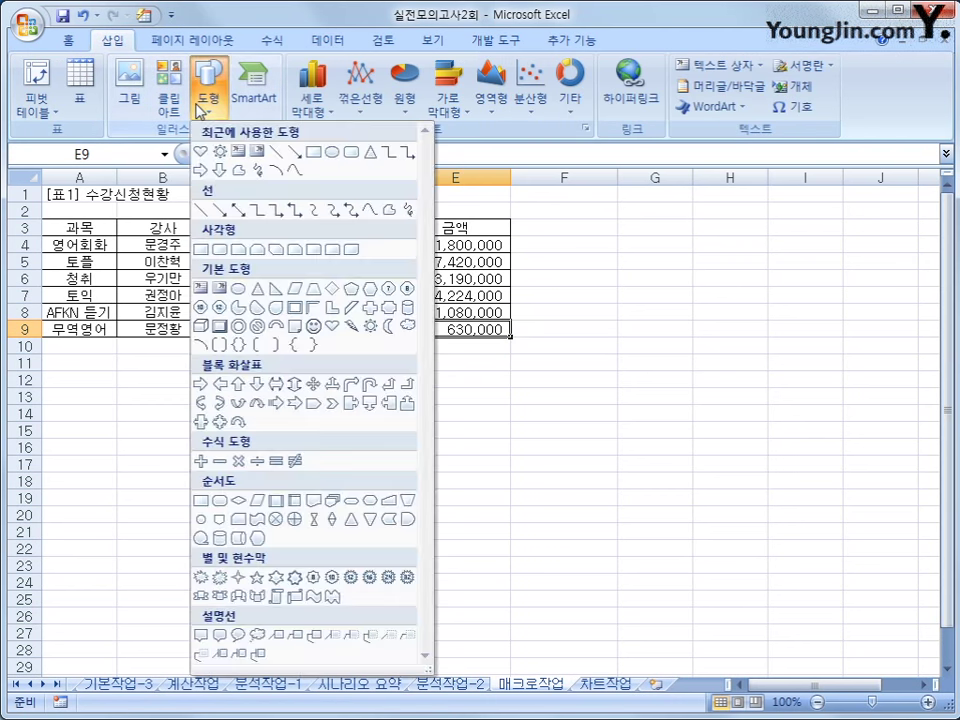
left_click(367, 292)
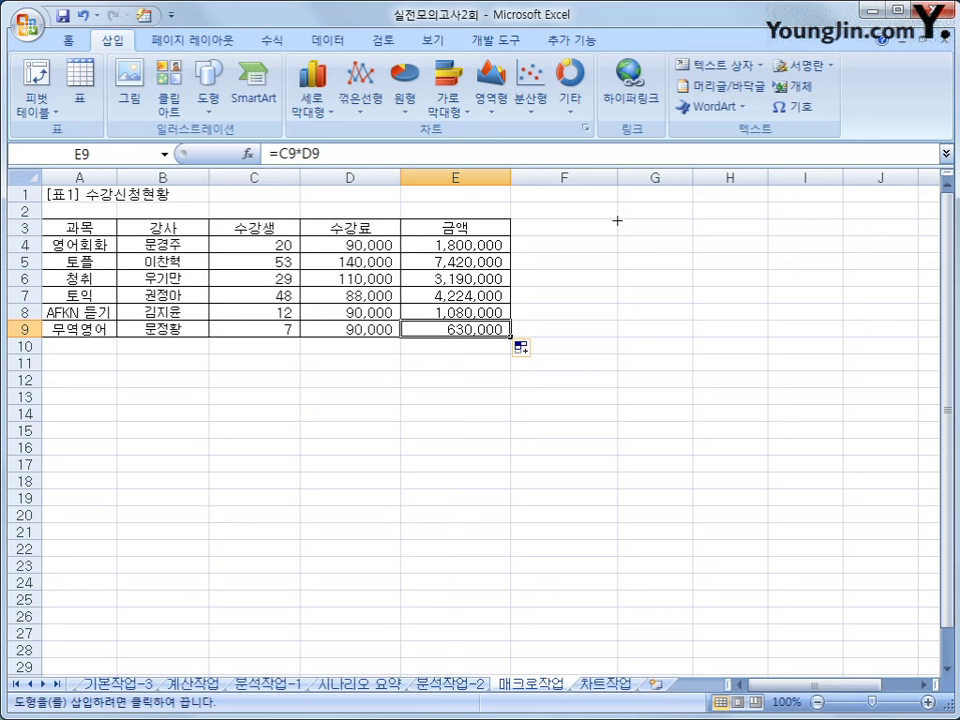
mouse_move(617, 220)
left_mouse_down()
mouse_move(666, 238)
mouse_move(668, 268)
left_mouse_up()
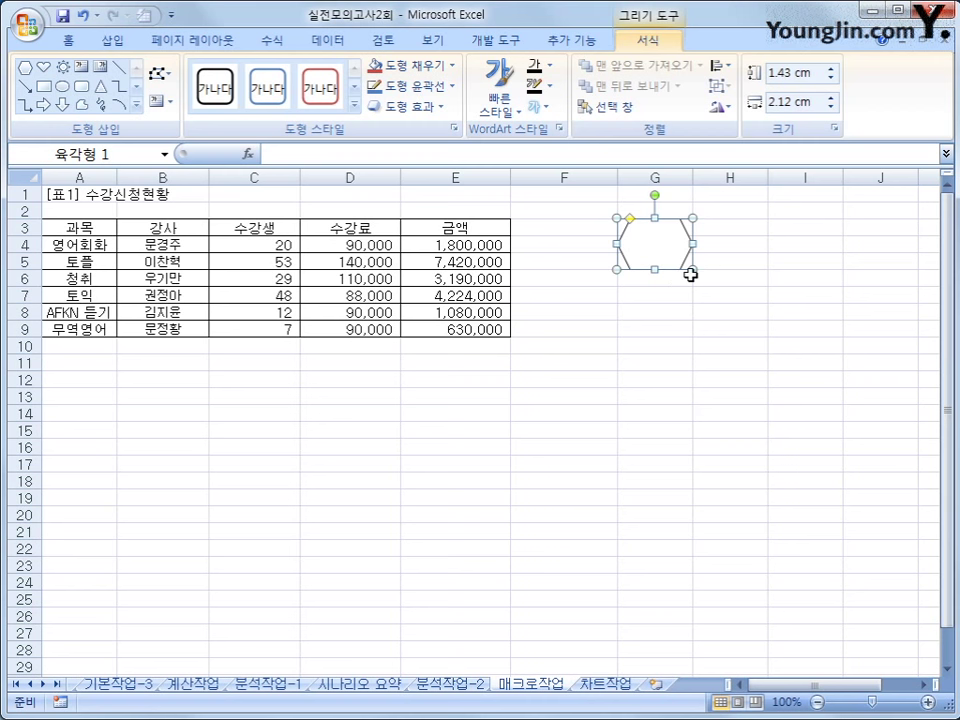
type("금액")
left_click(691, 294)
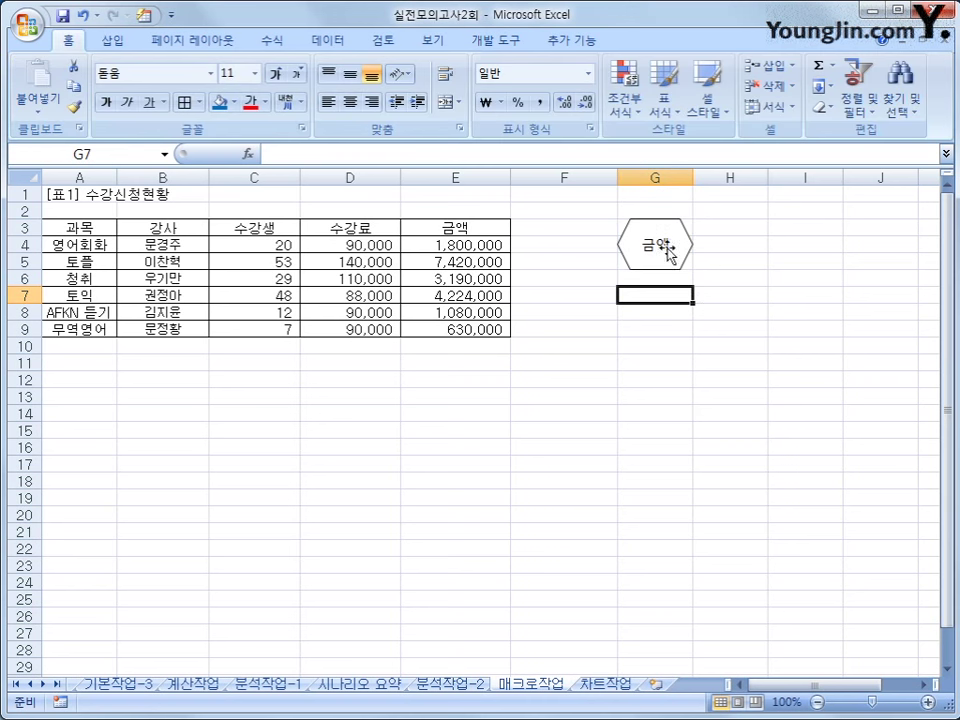
Assign the 금액계산 macro to the 금액 hexagon and deselect the shape
left_click(679, 258)
right_click(679, 258)
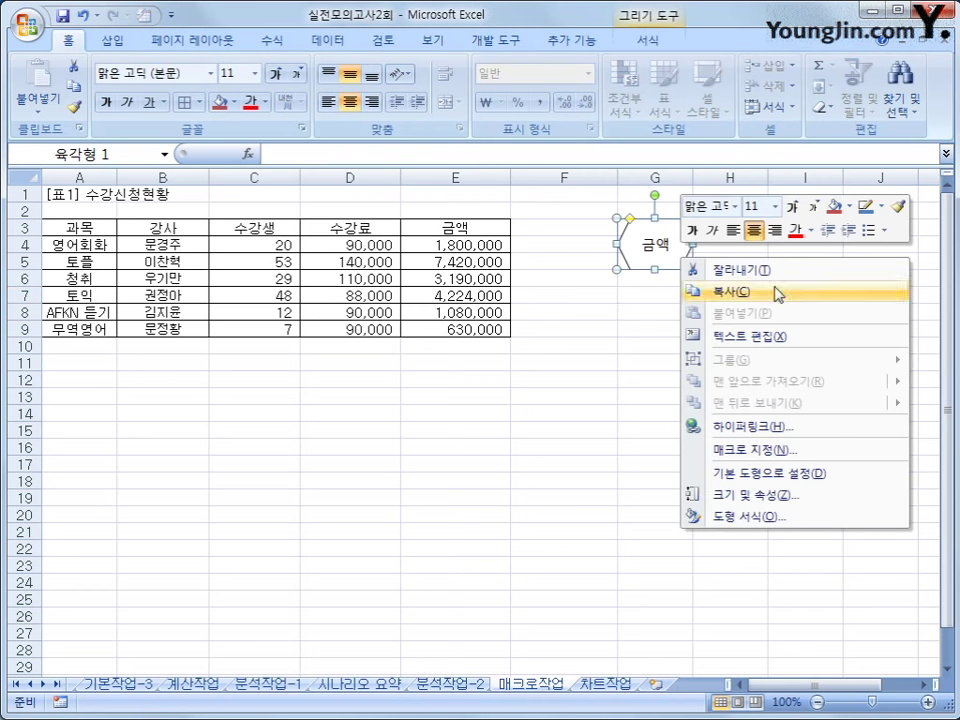
left_click(798, 452)
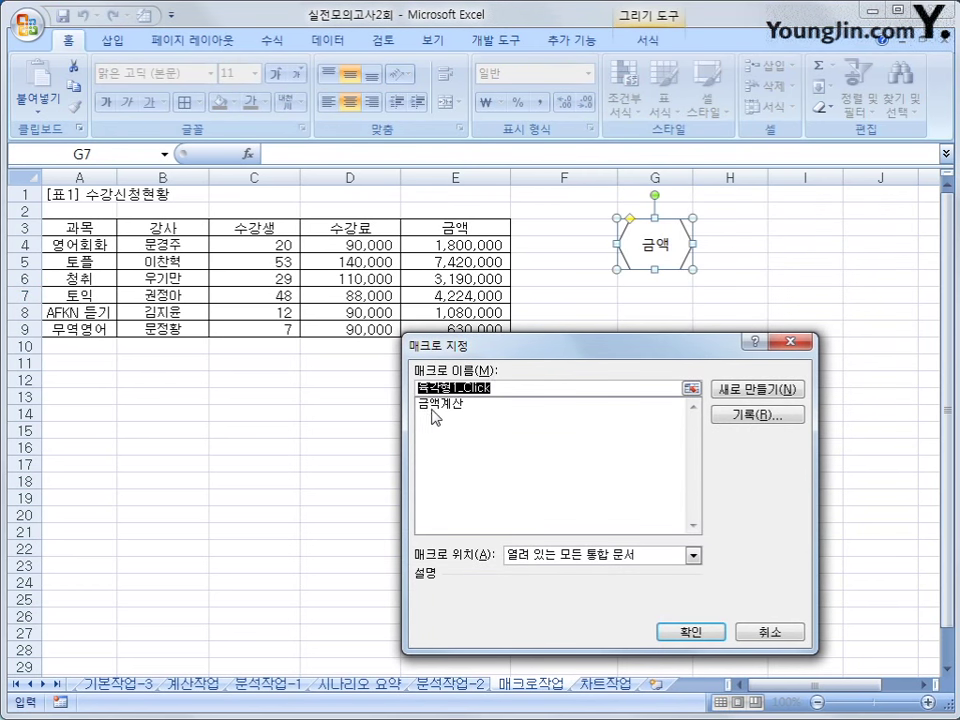
left_click(432, 406)
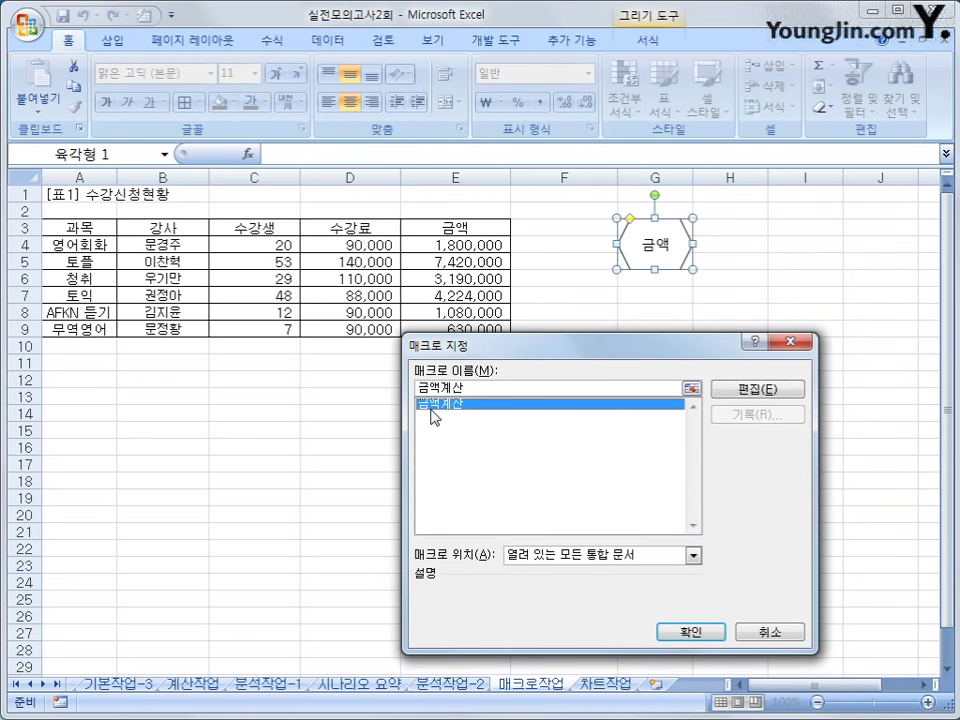
left_click(670, 636)
left_click(812, 569)
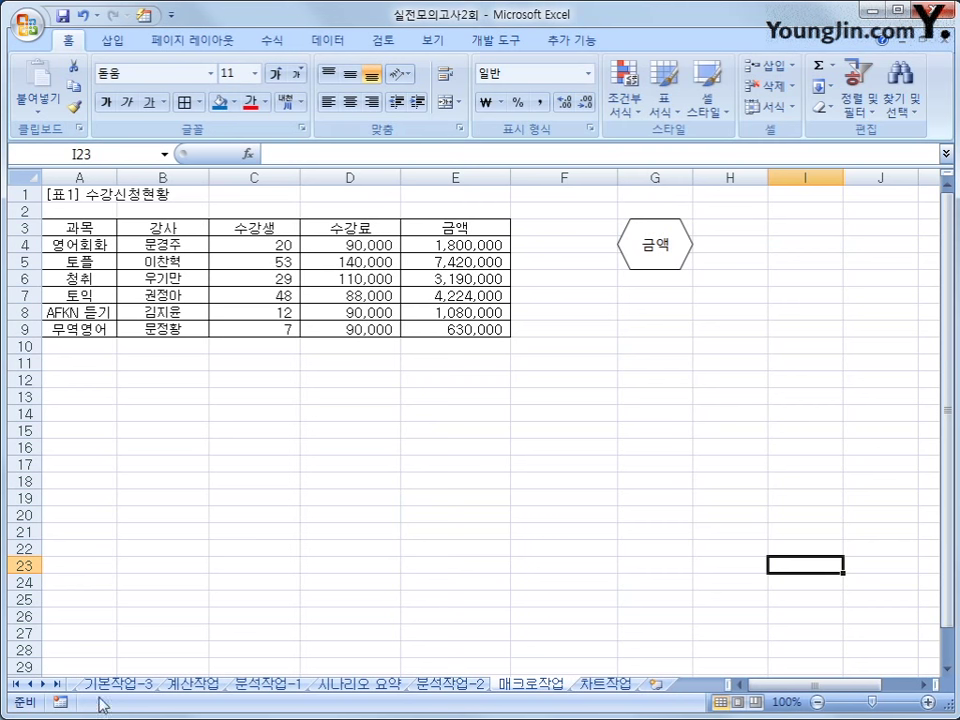
Start recording a macro named 서식지정 stored in the current workbook
left_click(60, 702)
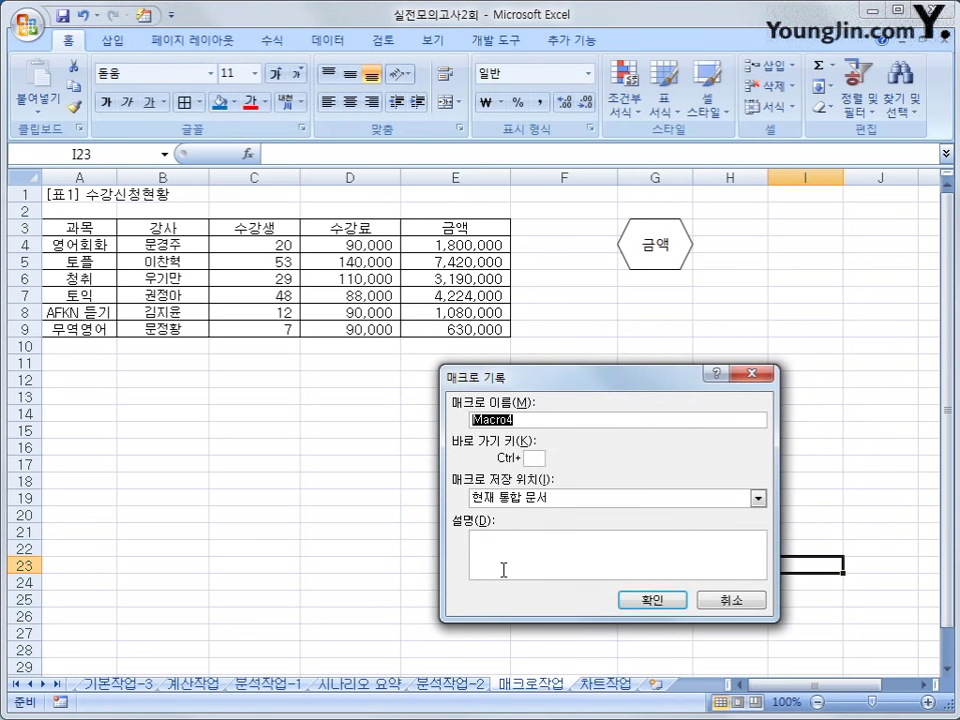
type("서식지정")
left_click(648, 600)
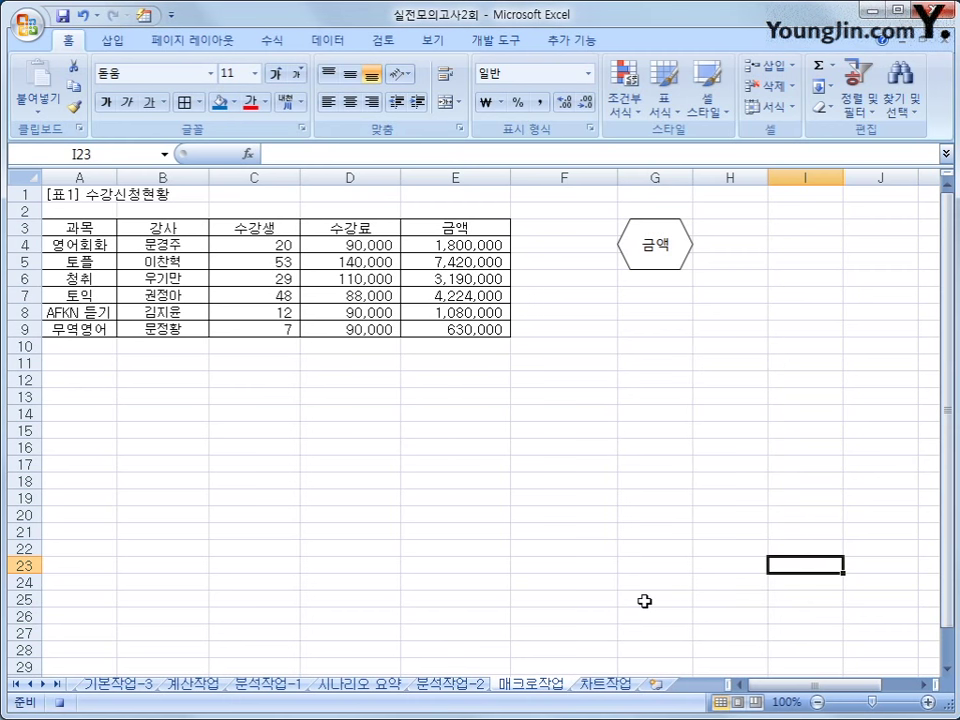
Make the header cells A3:E3 bold with a yellow fill, and stop recording the macro
left_click_drag(77, 227, 432, 232)
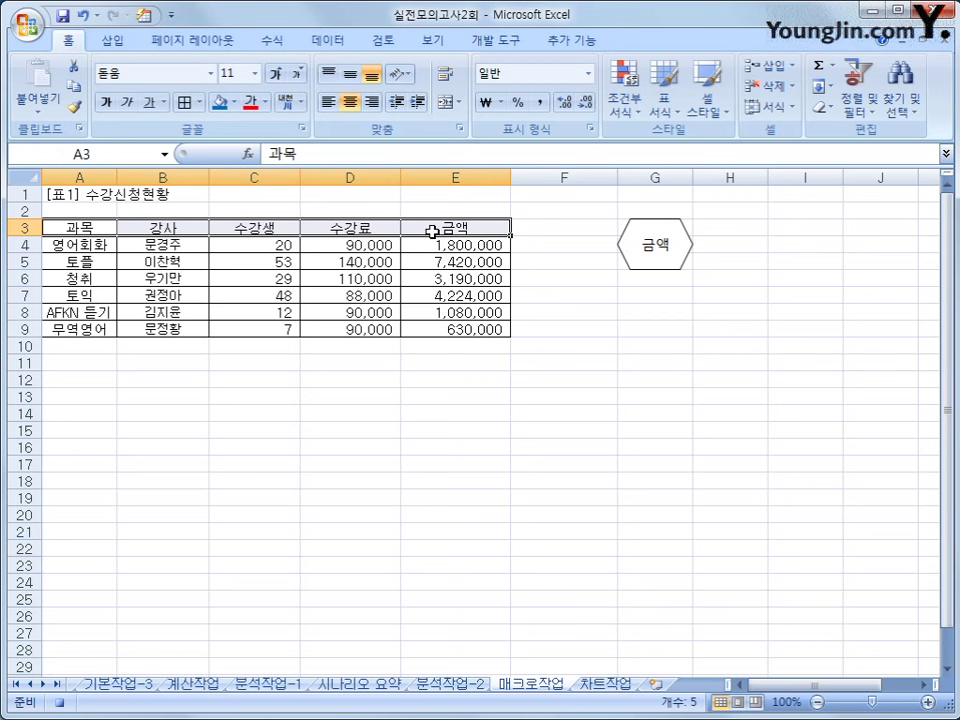
left_click(106, 103)
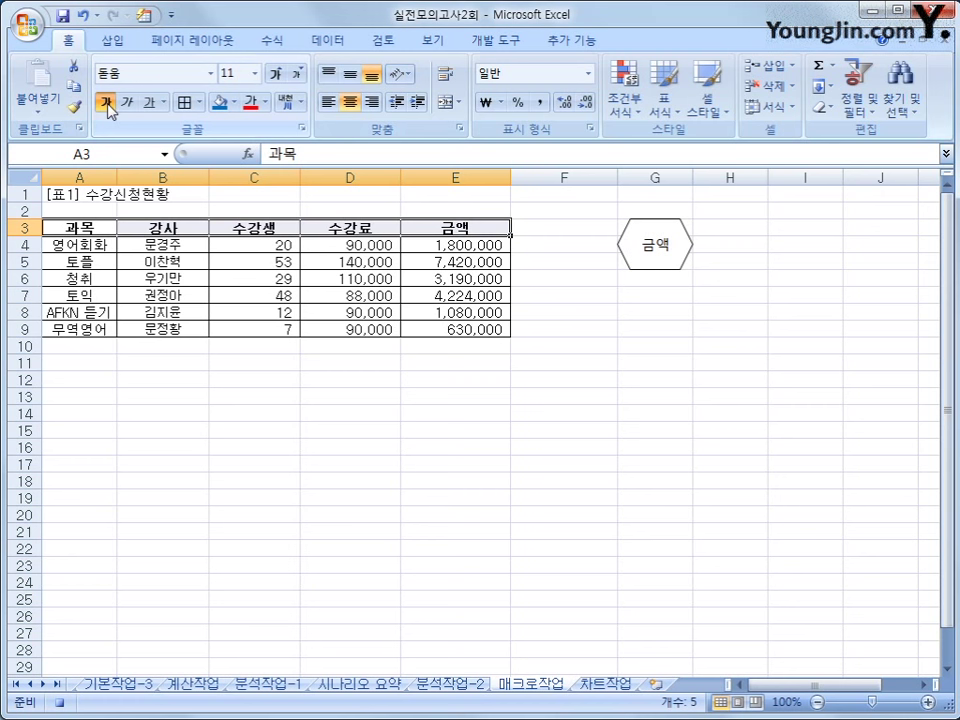
left_click(238, 104)
left_click(257, 247)
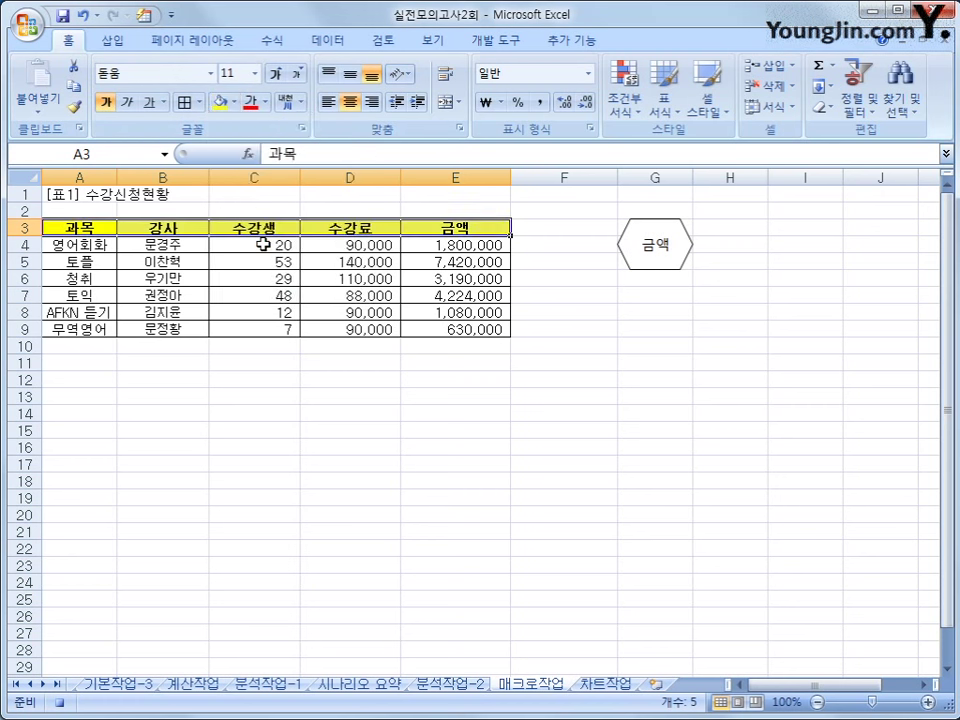
left_click(425, 227)
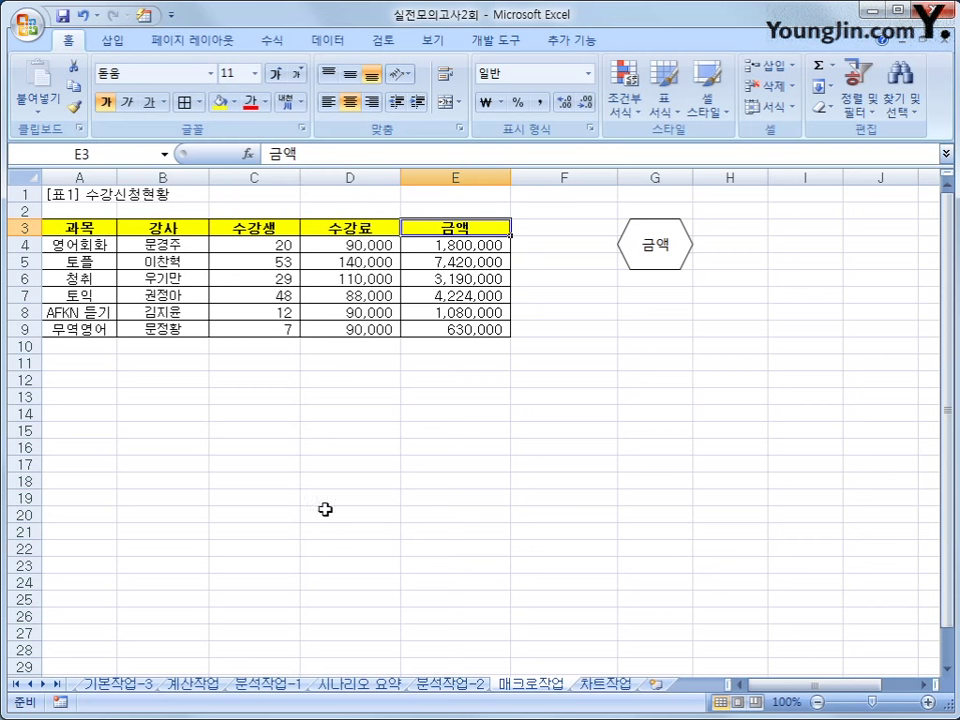
Draw a rounded rectangle over cells G7:G9 and label it 서식
left_click(111, 41)
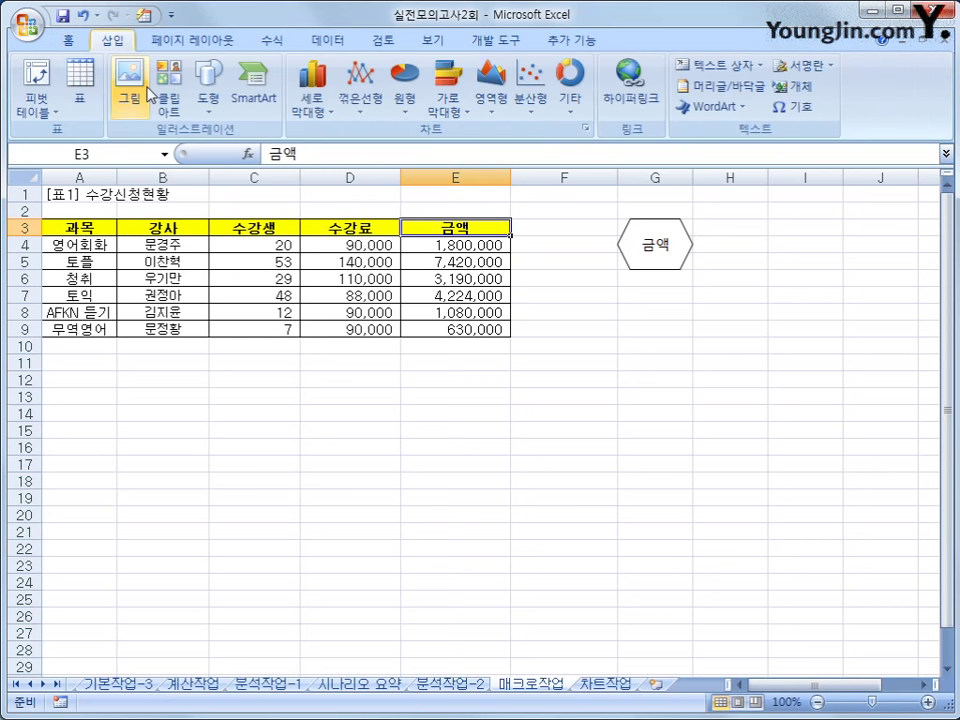
left_click(208, 110)
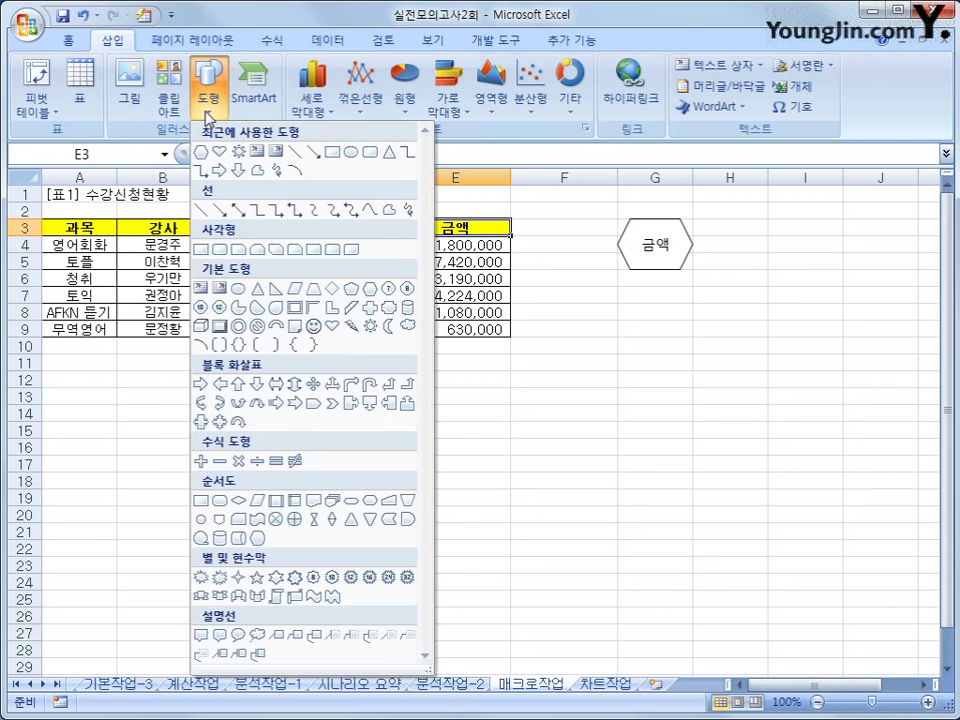
left_click(219, 249)
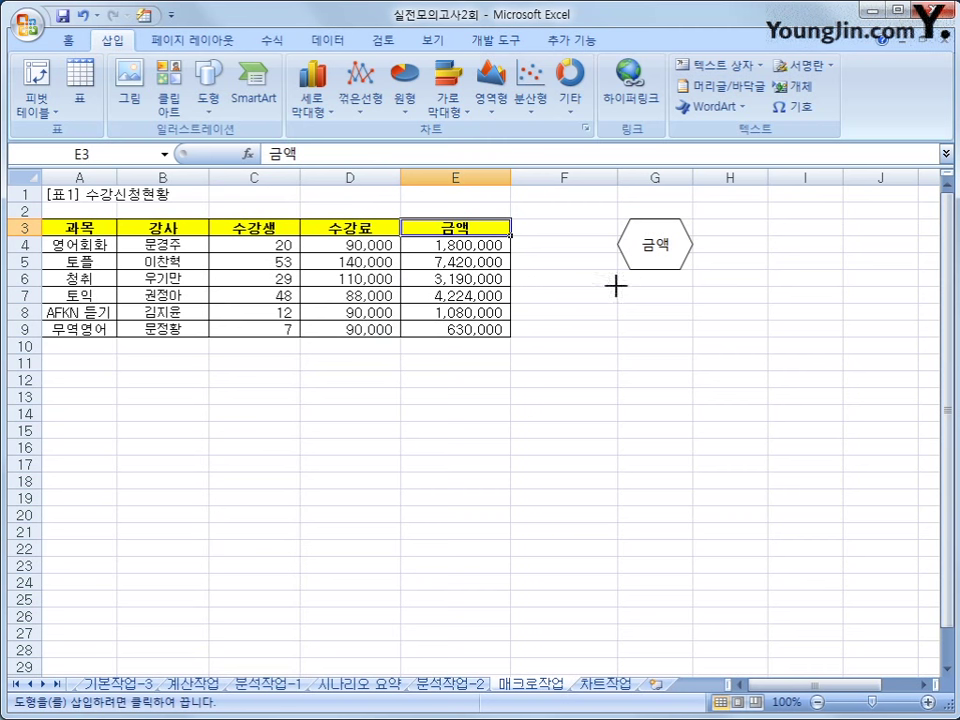
mouse_move(617, 286)
left_mouse_down()
mouse_move(665, 292)
mouse_move(664, 337)
left_mouse_up()
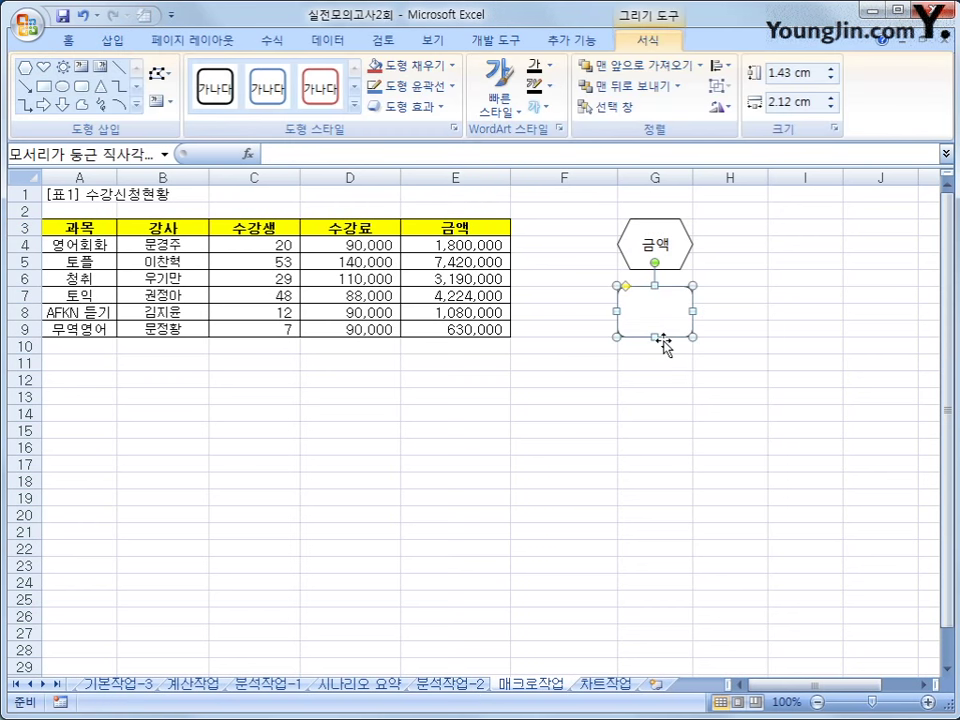
type("서식")
left_click(670, 410)
Assign the 서식지정 macro to the 서식 rounded rectangle and deselect the shape
left_click(677, 338)
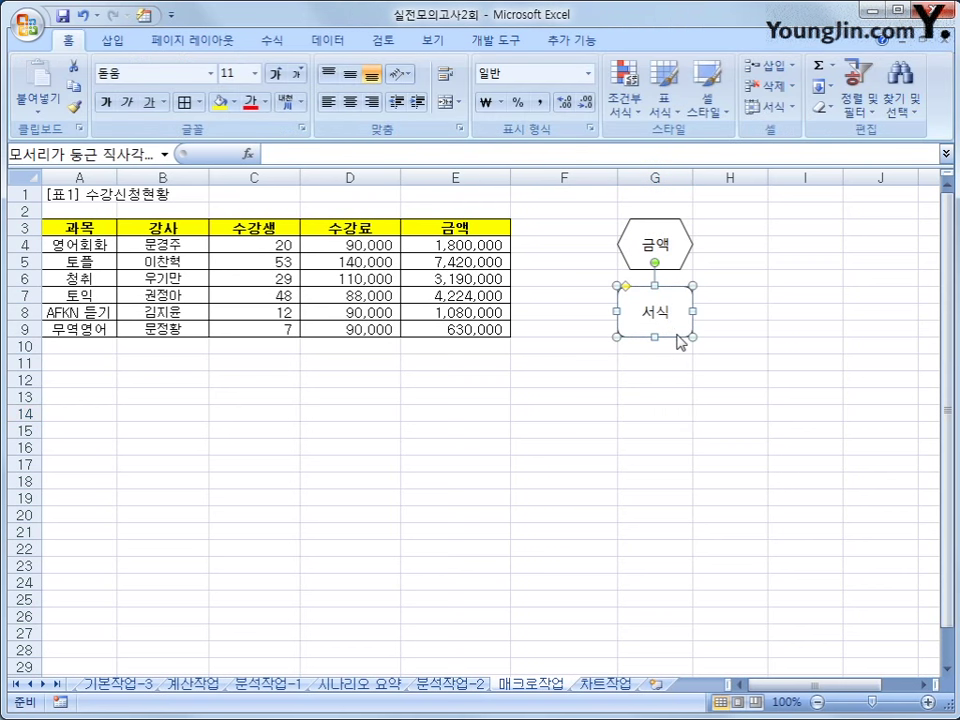
right_click(677, 342)
left_click(812, 528)
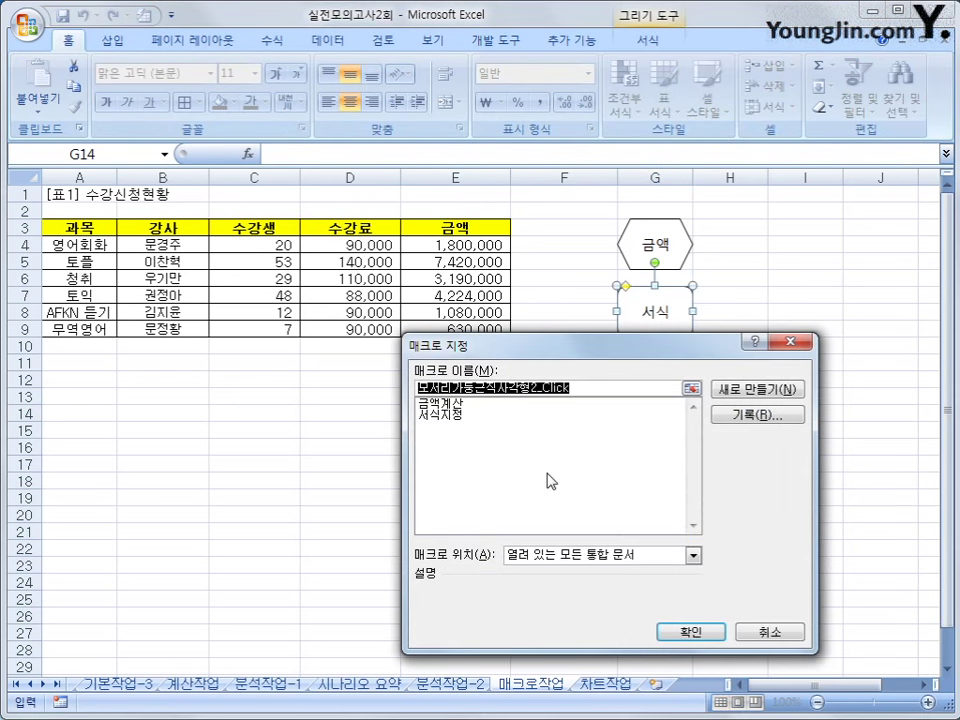
left_click(457, 415)
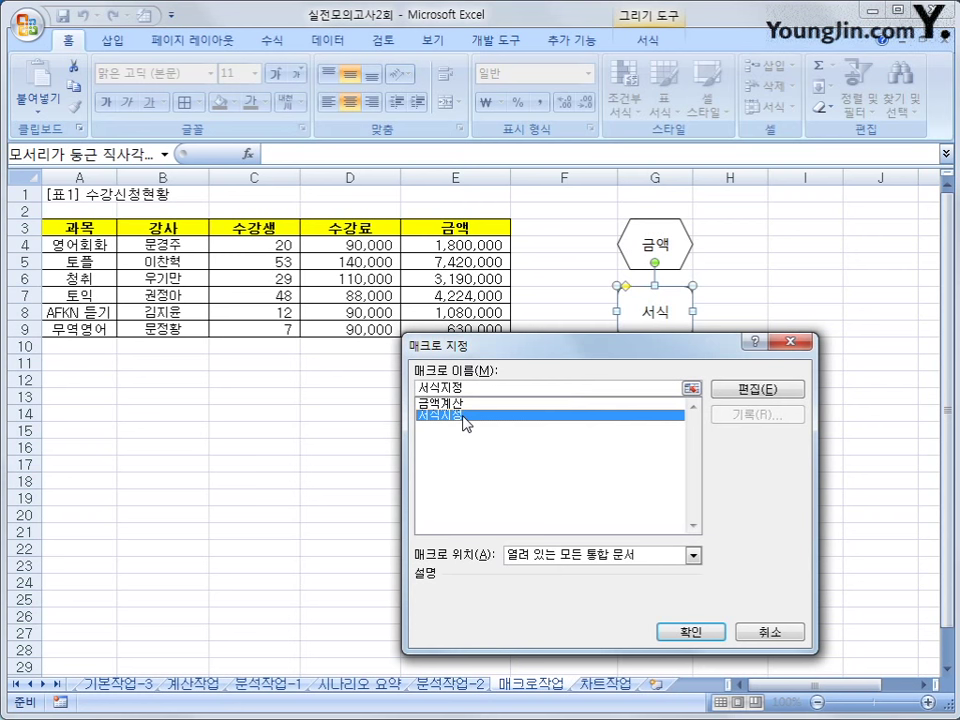
left_click(687, 632)
left_click(761, 469)
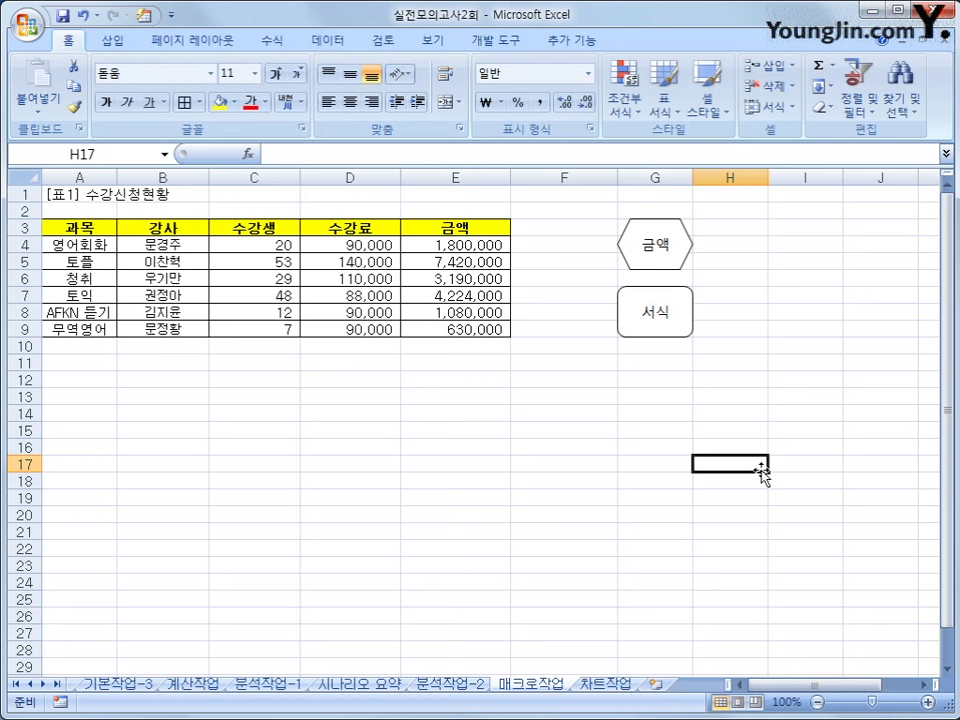
On the 차트작업 sheet, change the 2월매출 pie chart's type to a 3-D pie
left_click(608, 684)
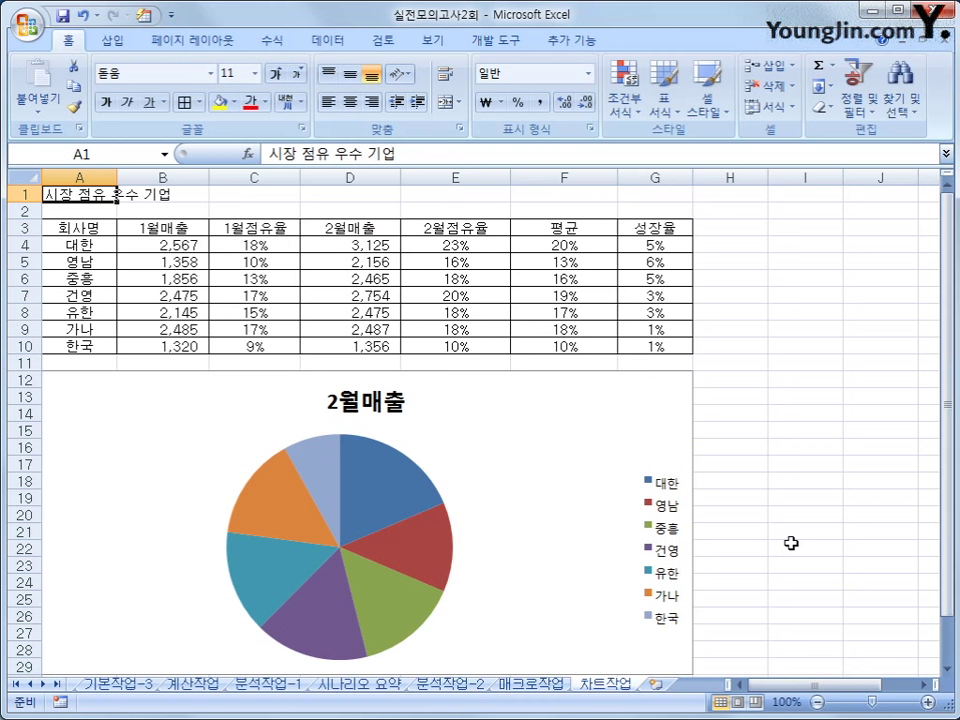
scroll(791, 543, "down", 2)
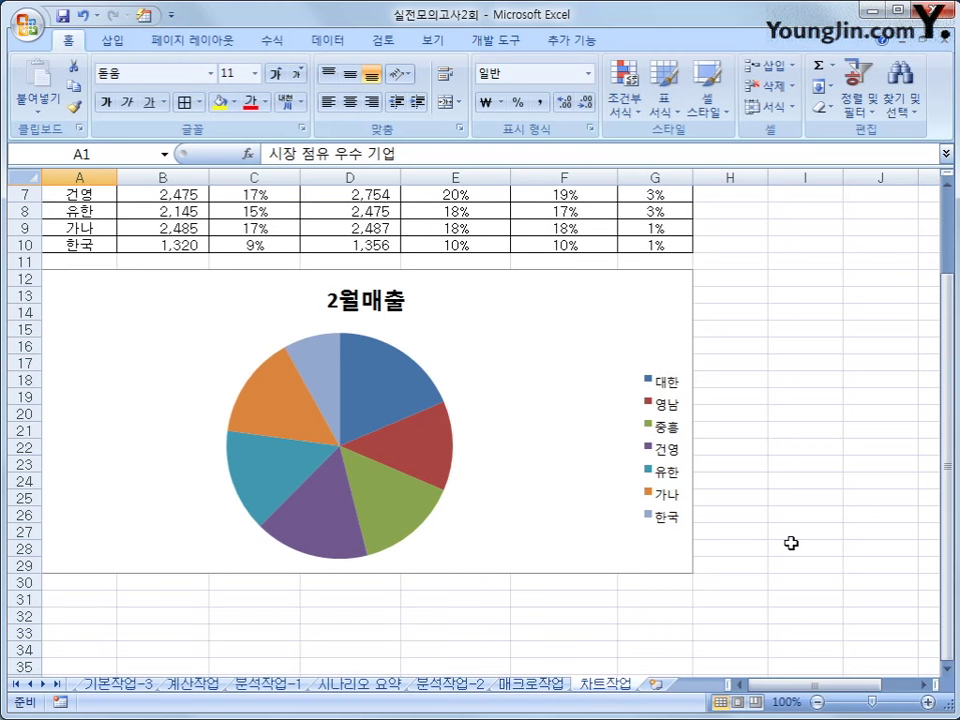
left_click(484, 296)
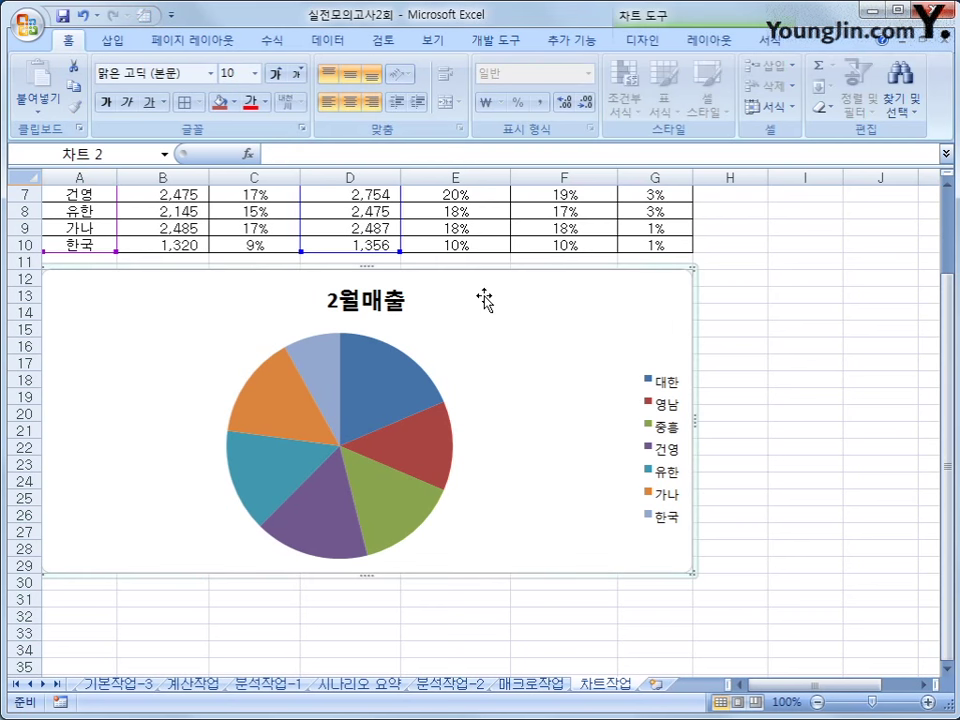
right_click(507, 293)
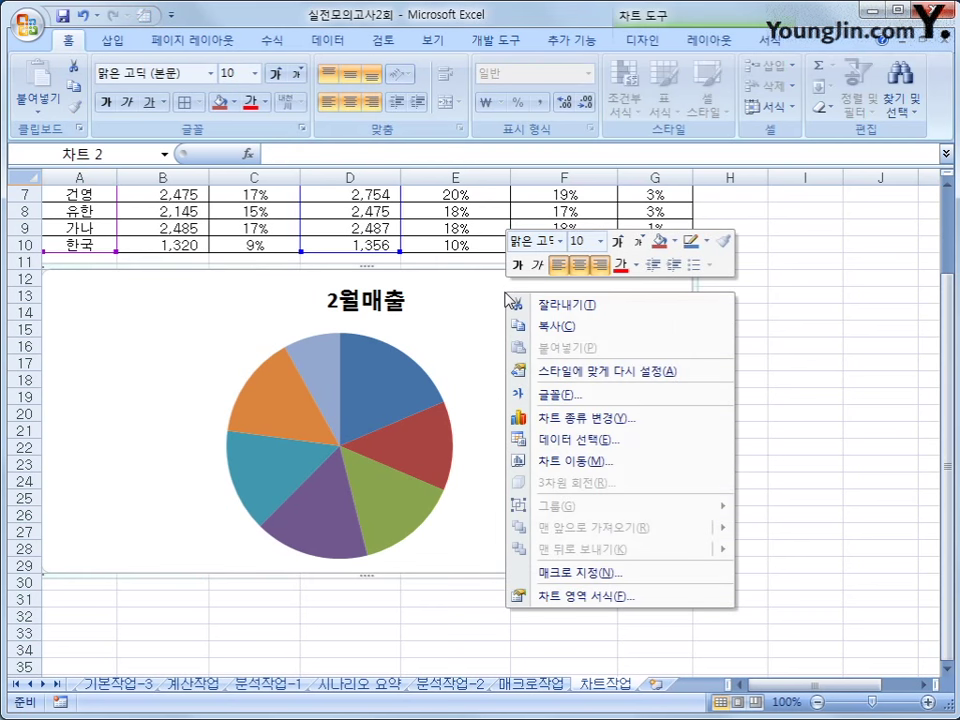
left_click(637, 425)
left_click_drag(429, 9, 660, 236)
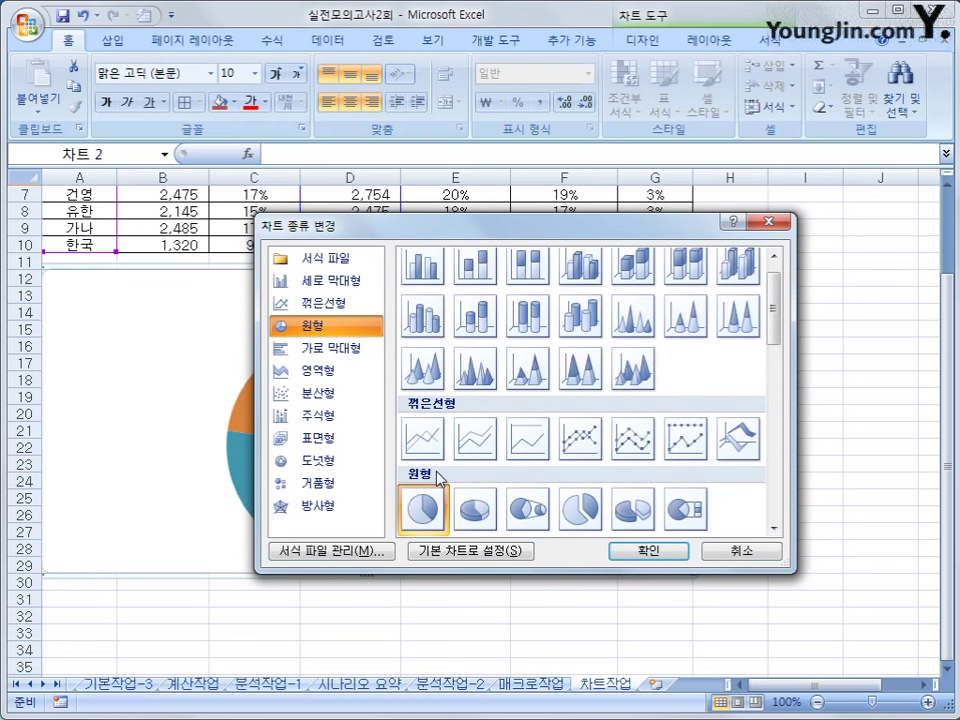
left_click(477, 512)
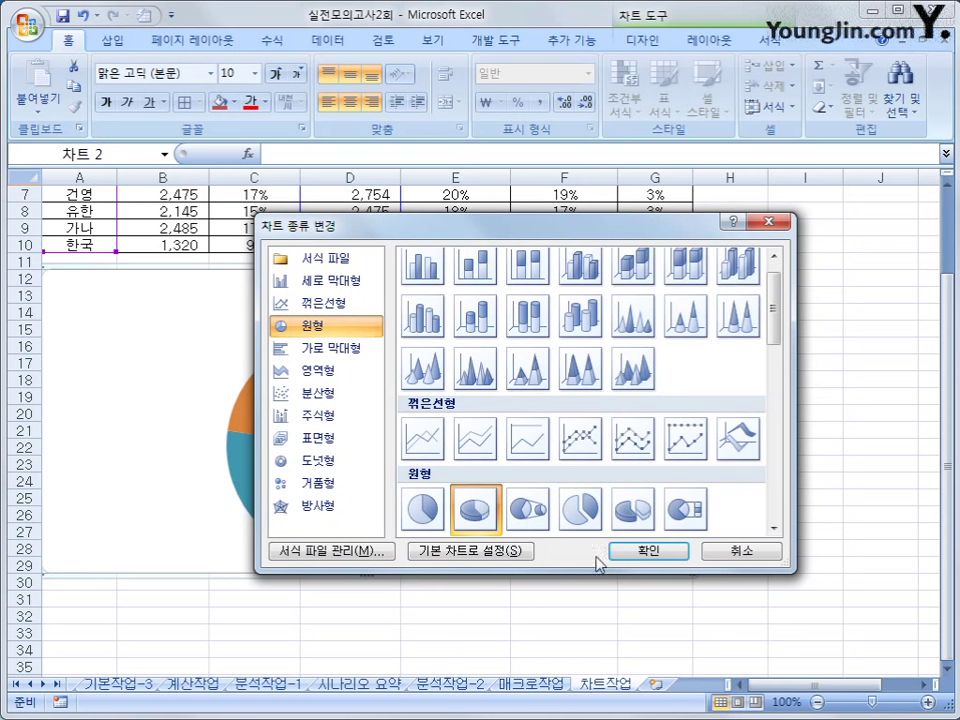
left_click(636, 553)
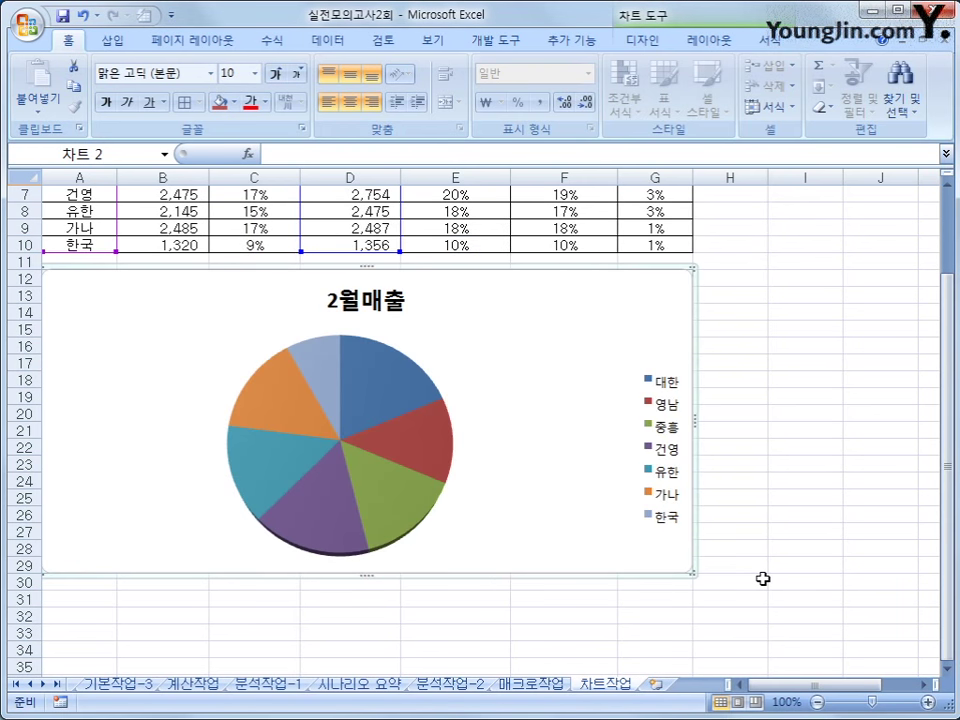
Change the chart title to 2월 우수 기업 시장 점유 구성 and leave the title box selected
left_click(363, 303)
left_click(363, 303)
left_click_drag(363, 303, 406, 311)
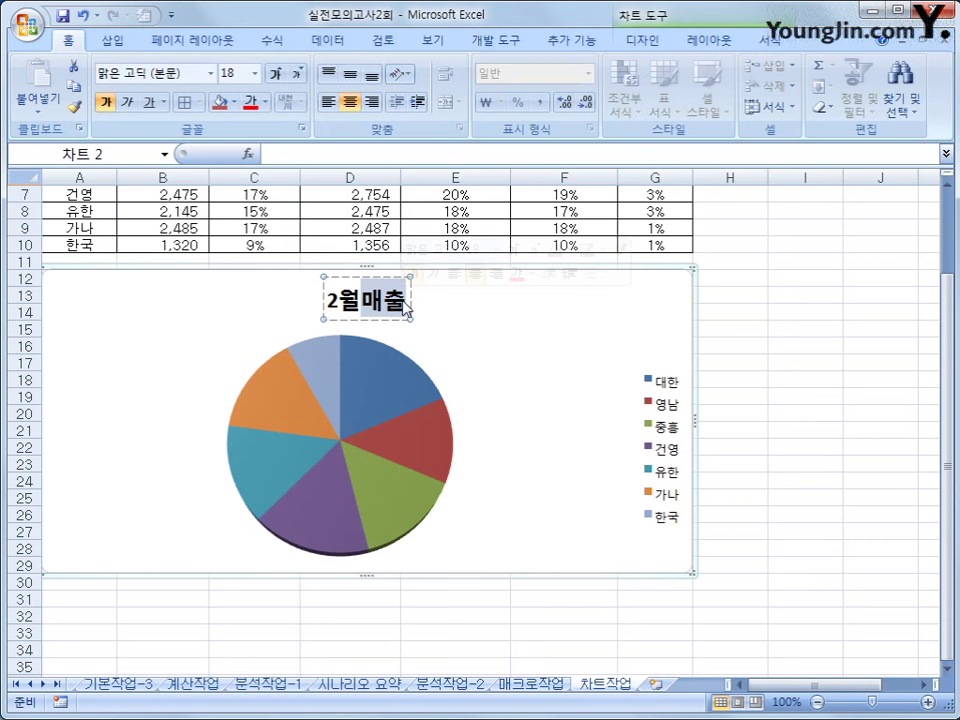
key("BackSpace")
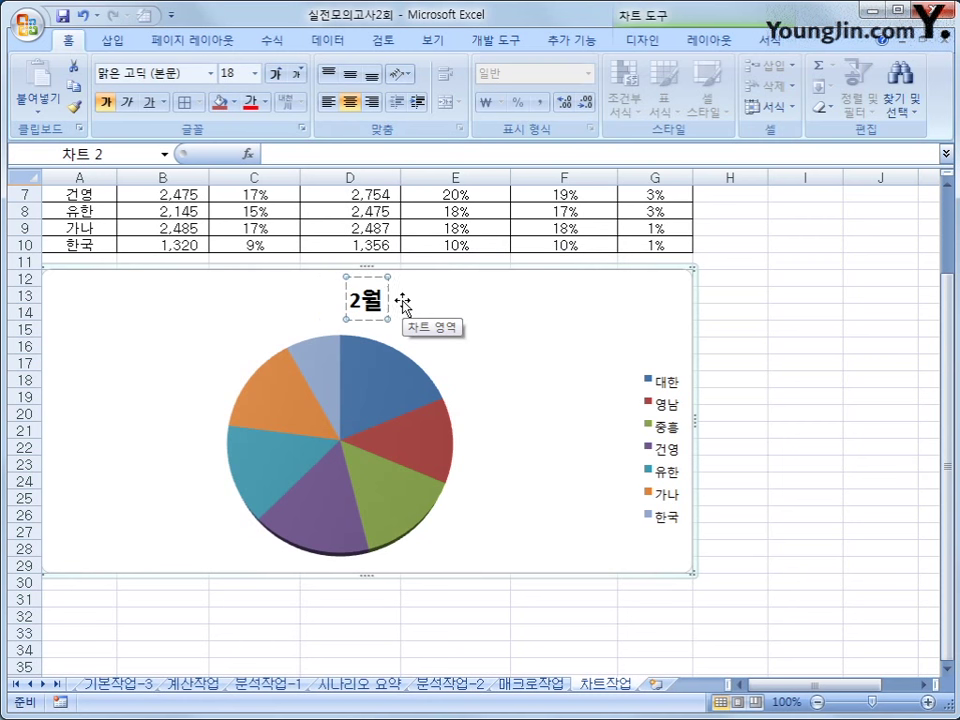
type("웃수 기업 실")
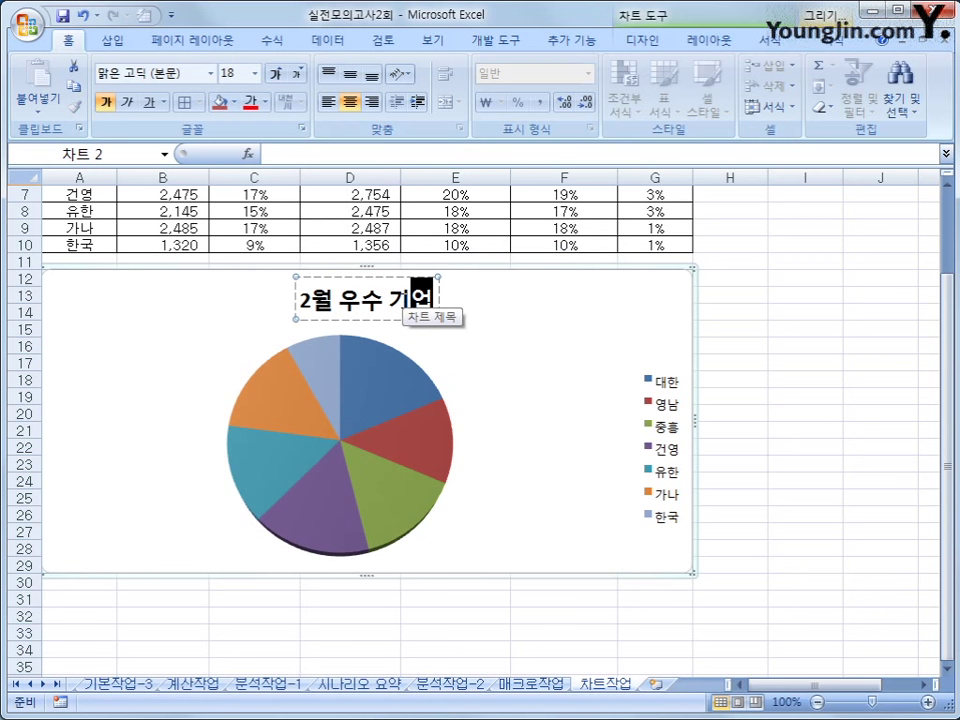
type("장 점")
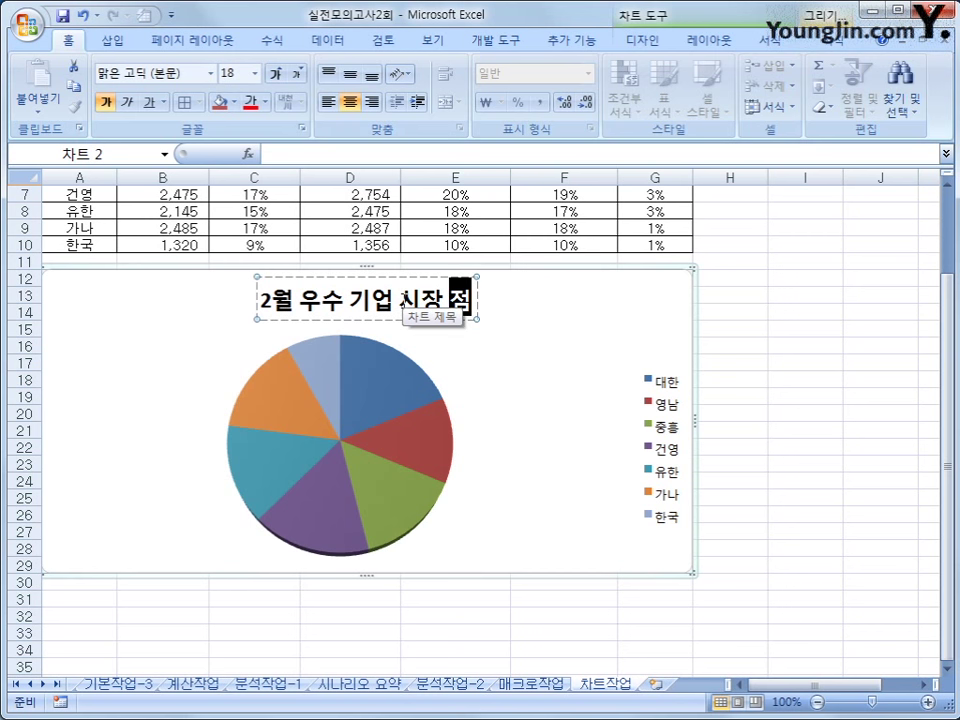
type("유 구성")
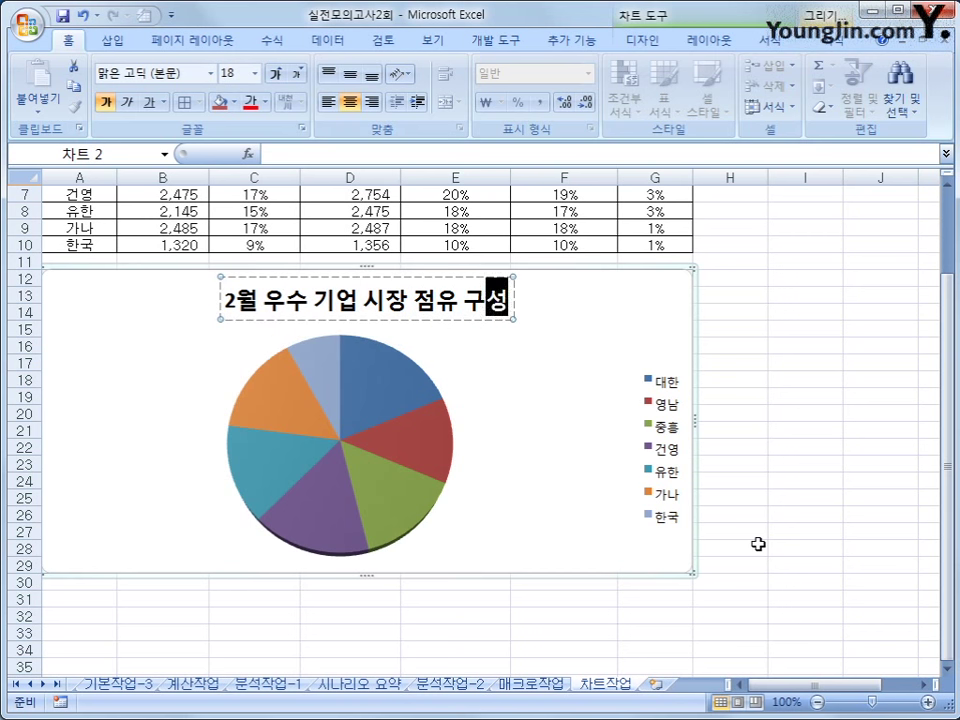
left_click(457, 319)
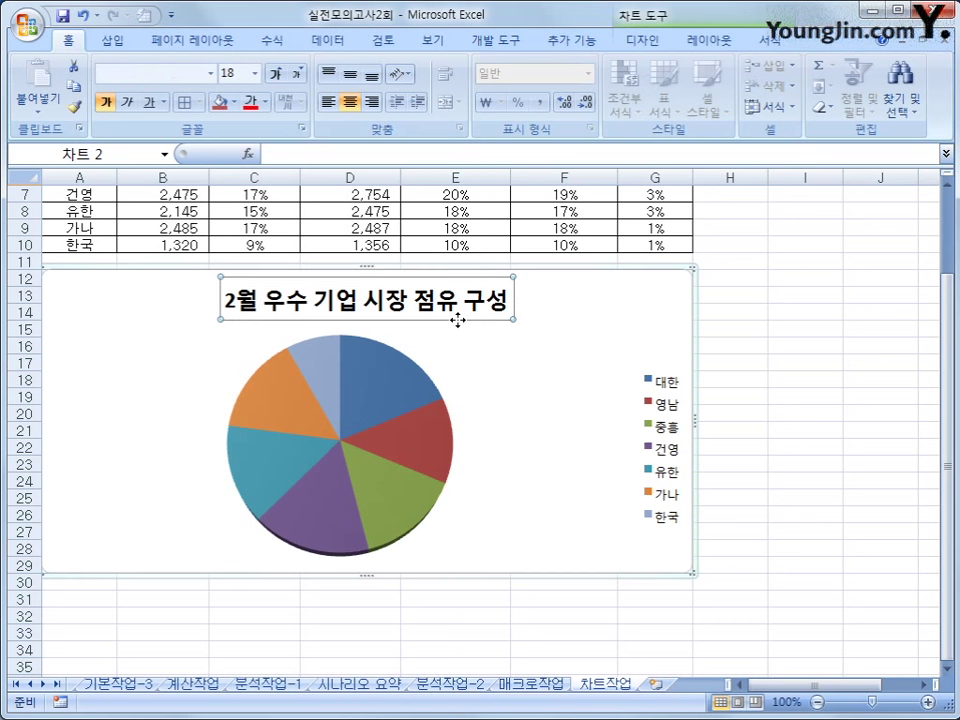
Set the chart title's font to 굴림체 with size 16
right_click(457, 319)
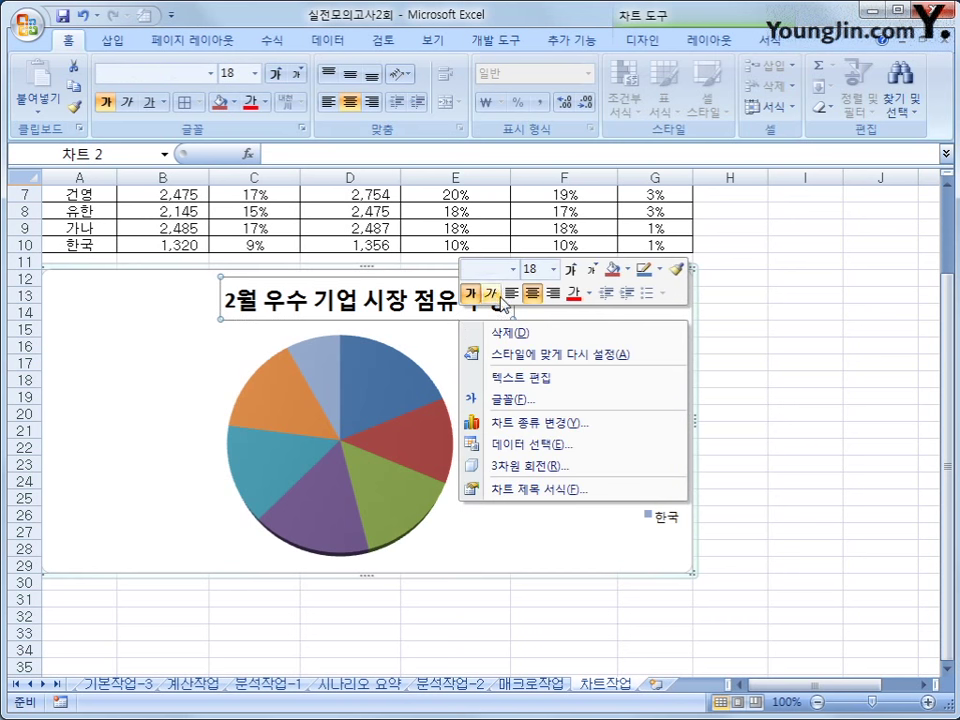
left_click(513, 269)
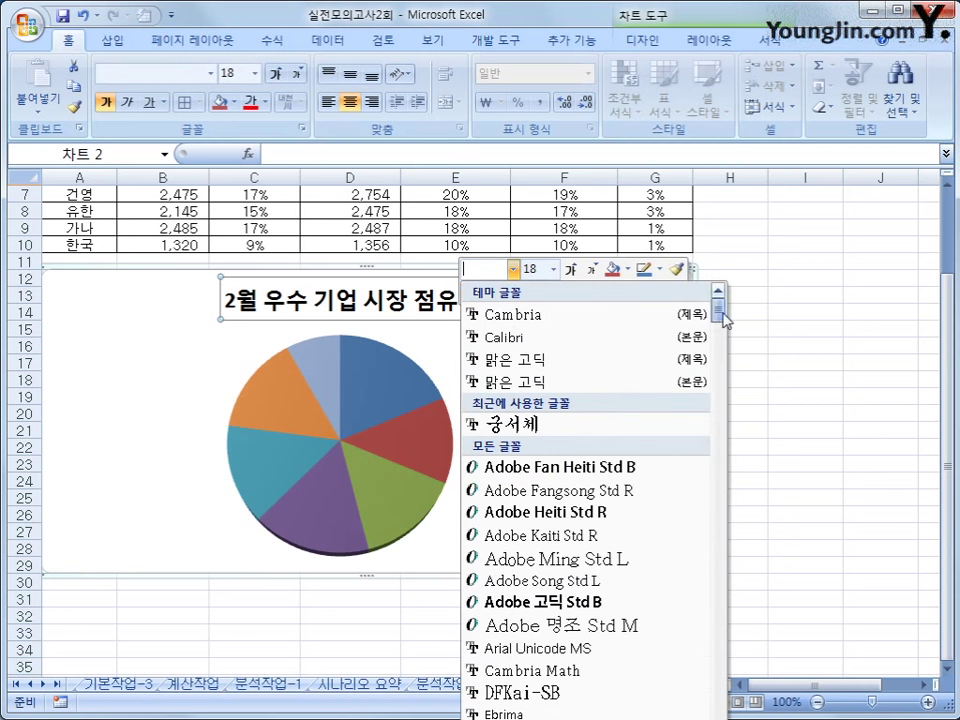
left_click_drag(722, 315, 722, 423)
left_click(583, 568)
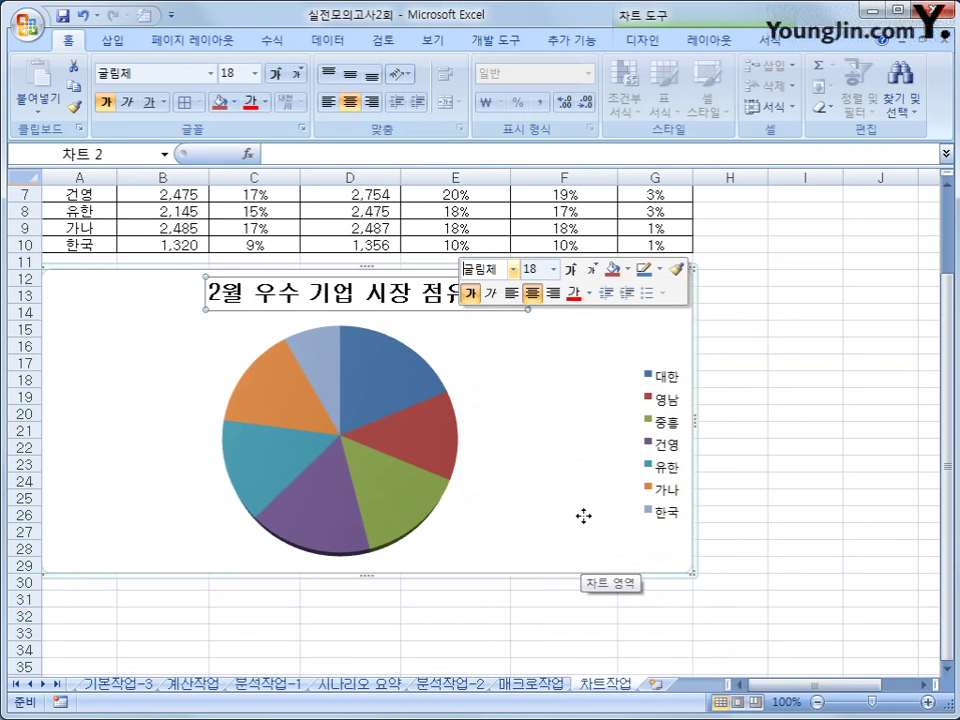
left_click(553, 270)
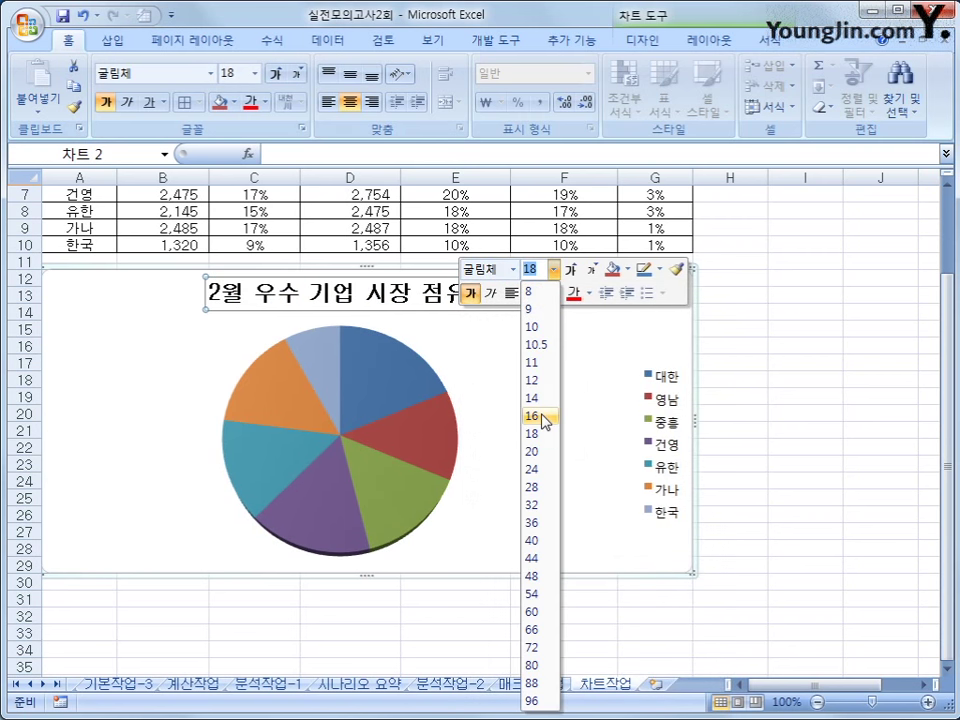
left_click(540, 416)
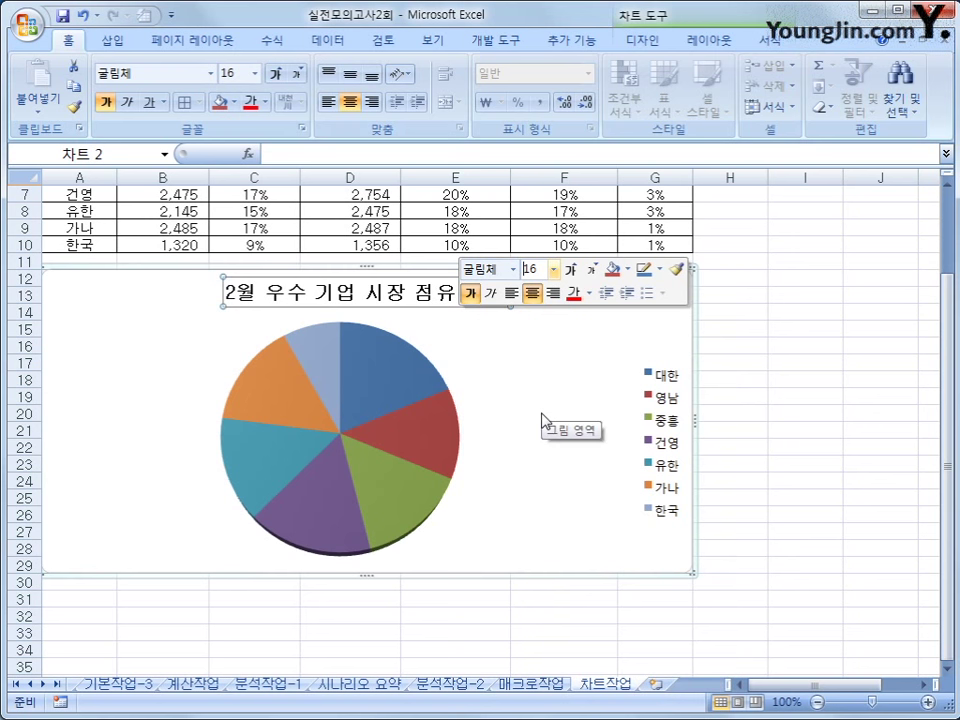
Delete the chart legend and add data labels at the outside end (바깥쪽 끝에) of the 2월매출 series
left_click(666, 421)
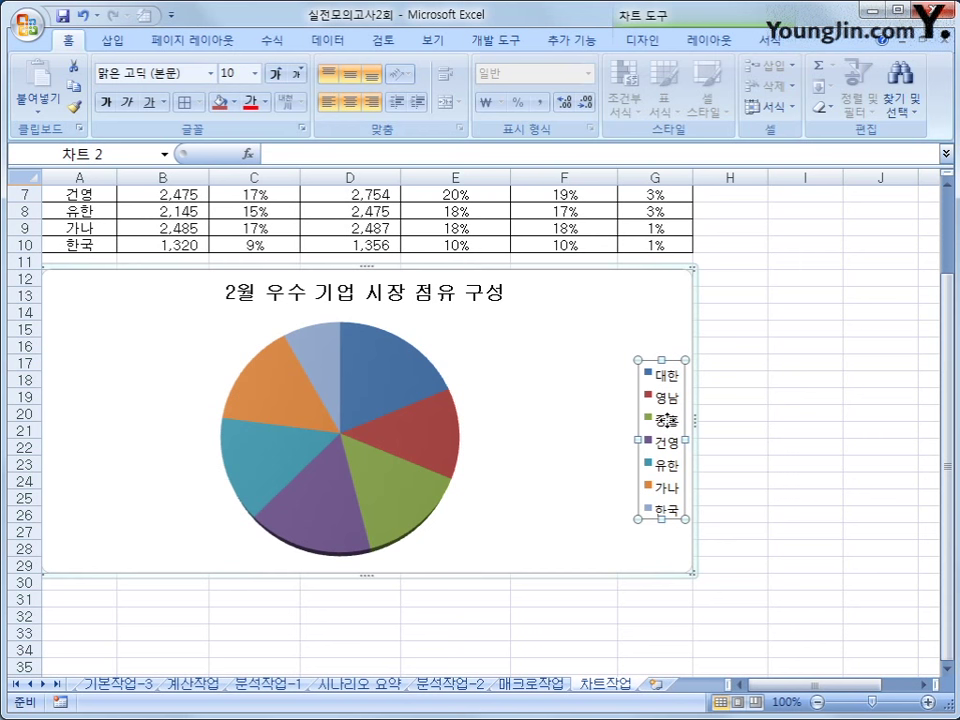
key("Delete")
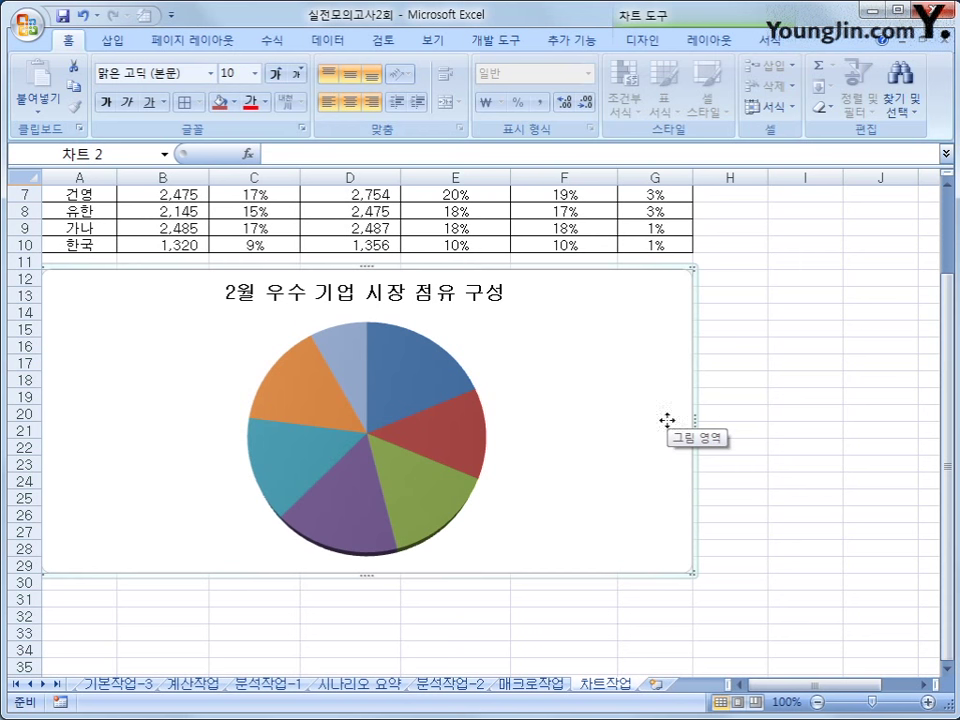
mouse_move(279, 456)
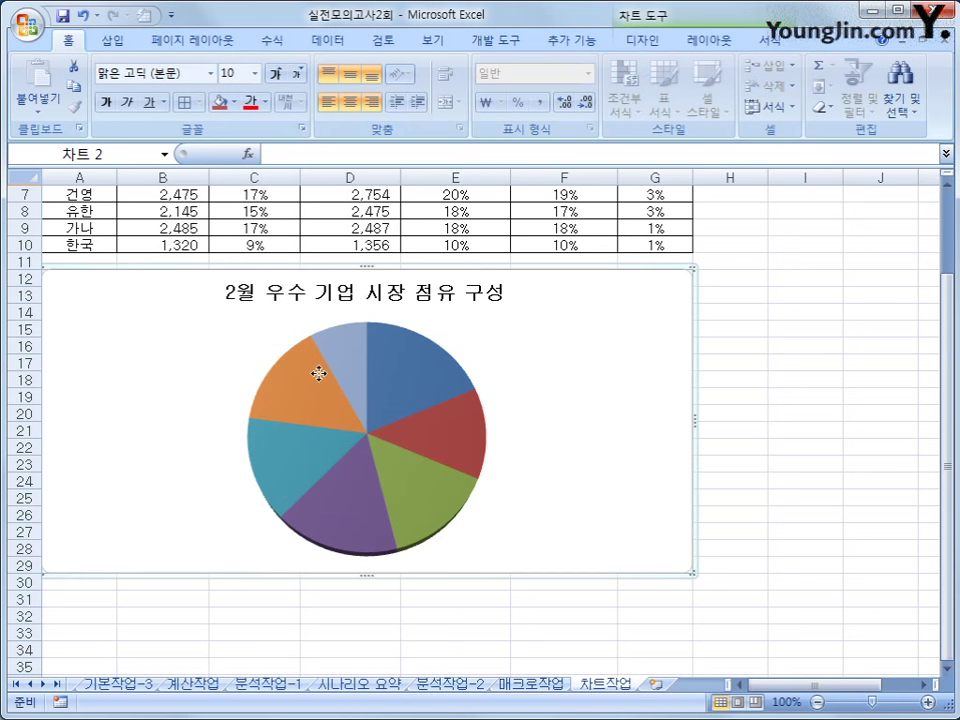
left_click(397, 365)
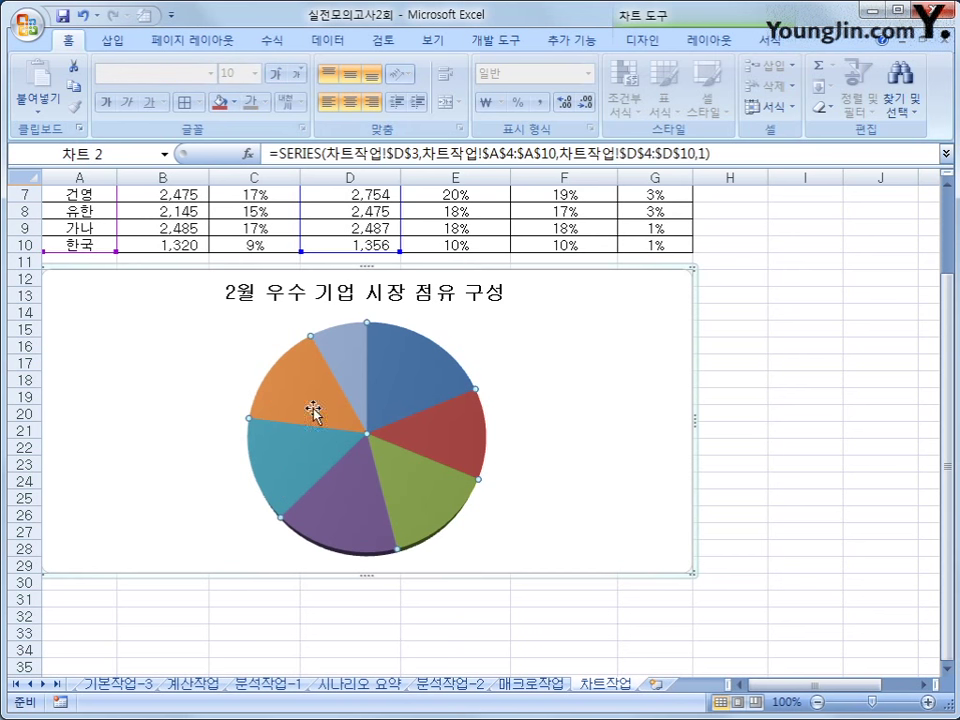
left_click(712, 42)
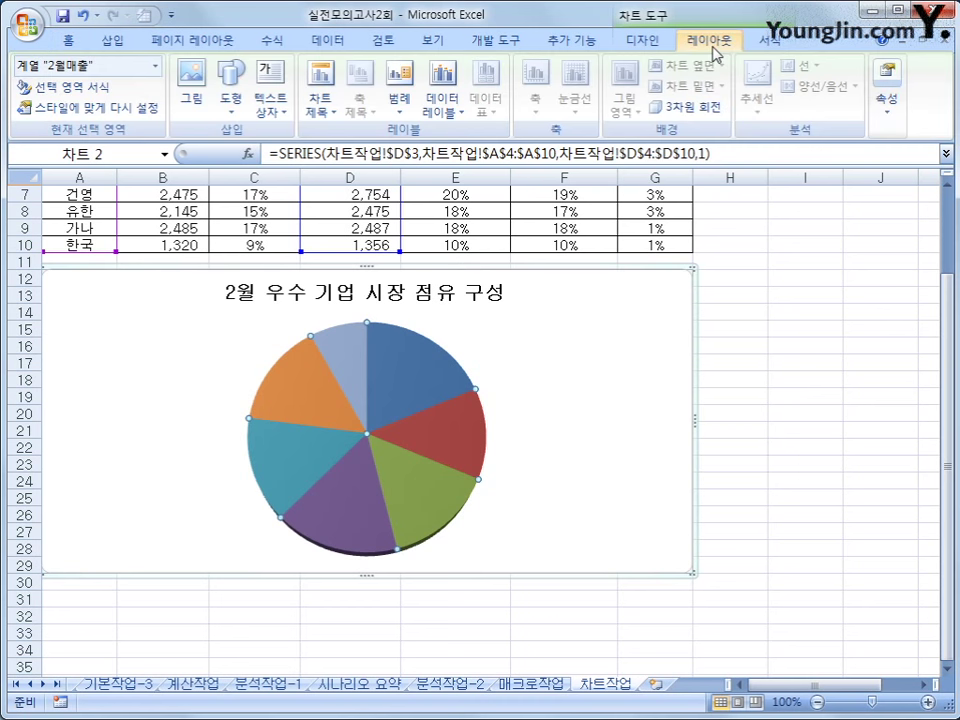
left_click(440, 105)
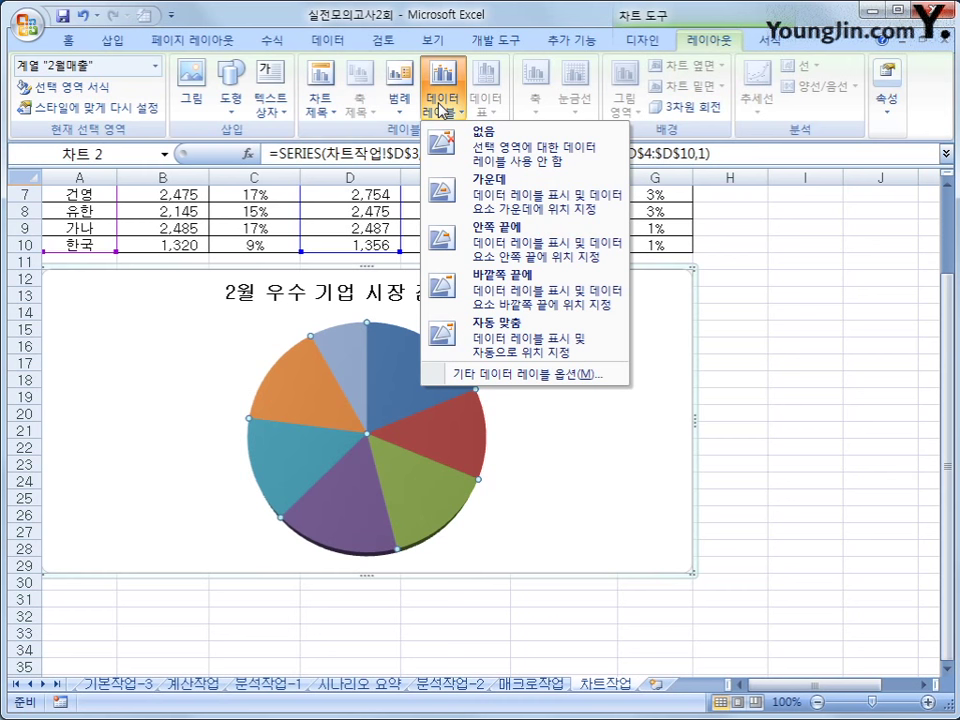
left_click(490, 290)
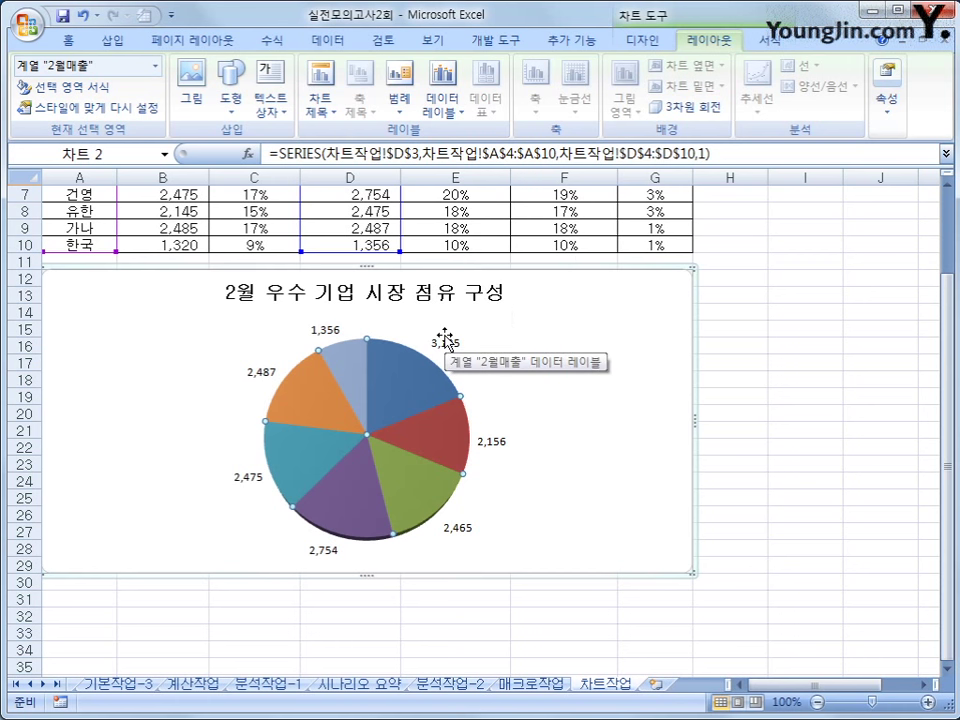
Make the data labels show the category name (항목 이름) and percentage (백분율) instead of the value (값)
left_click(441, 108)
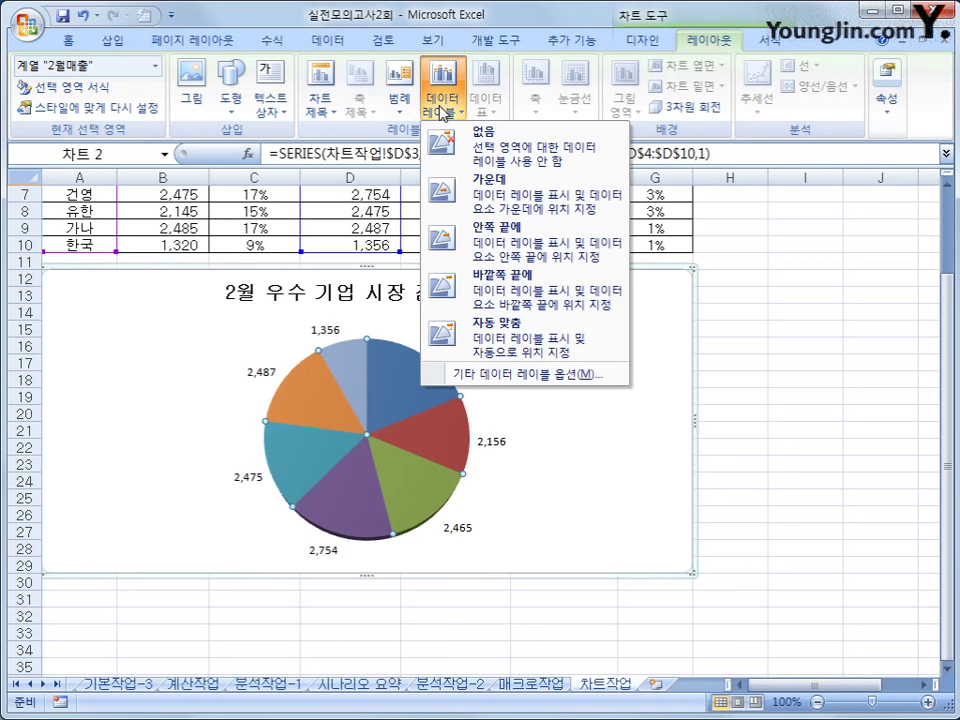
left_click(491, 380)
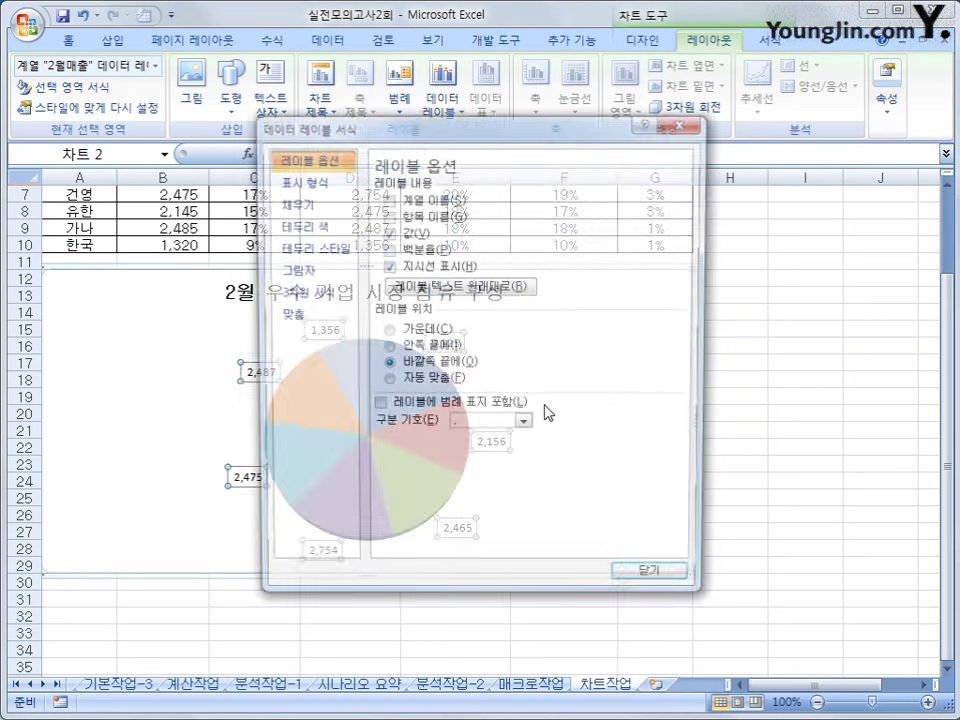
left_click_drag(440, 133, 660, 146)
left_click(605, 247)
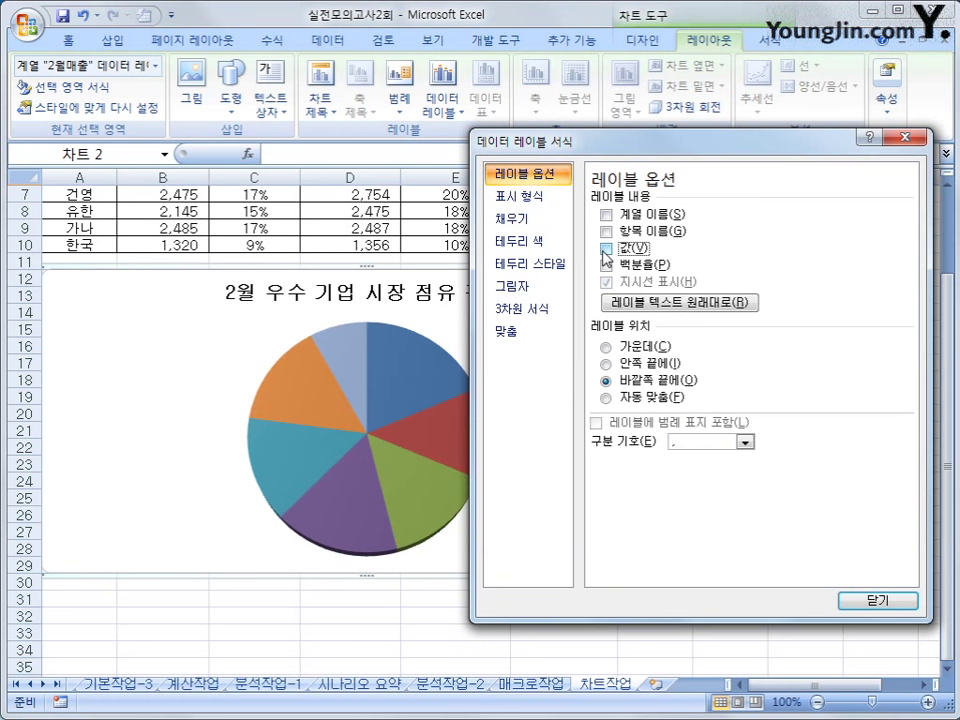
left_click(606, 231)
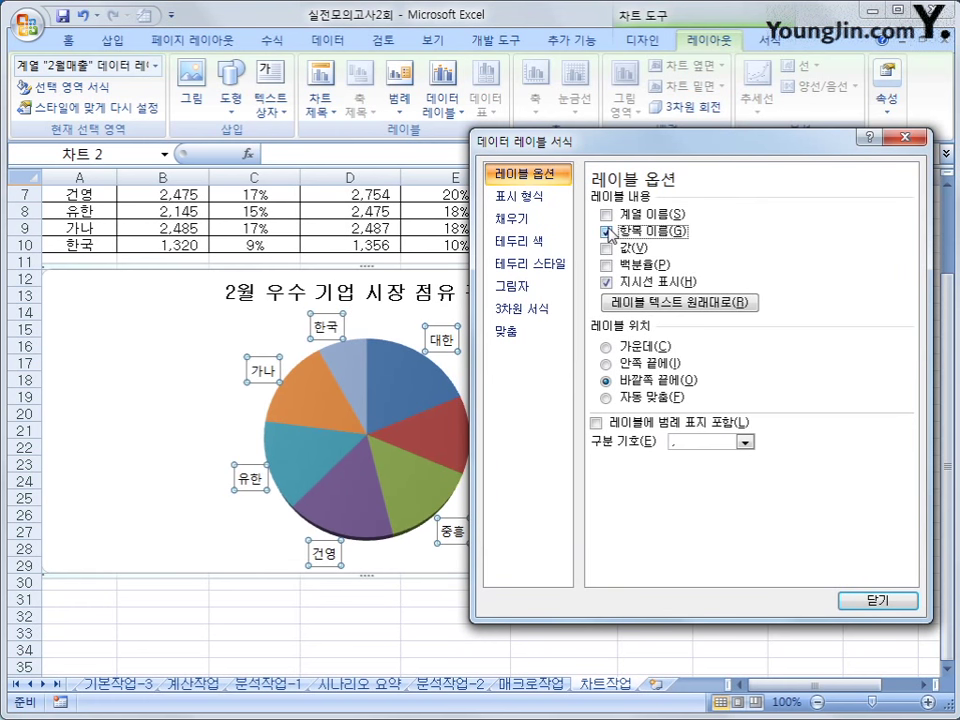
left_click(606, 266)
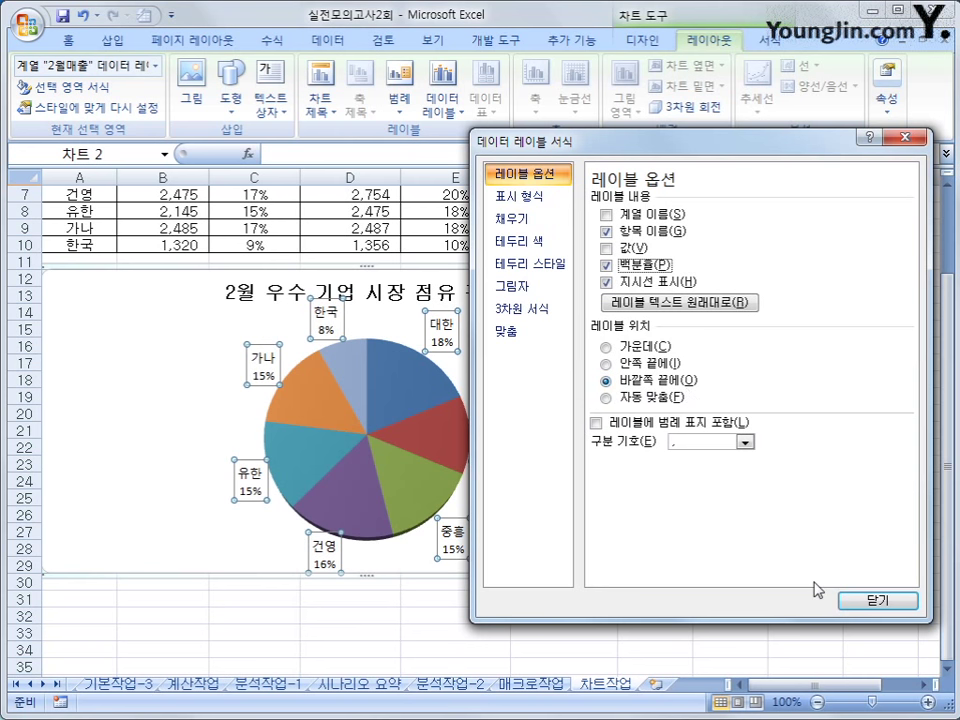
left_click(873, 601)
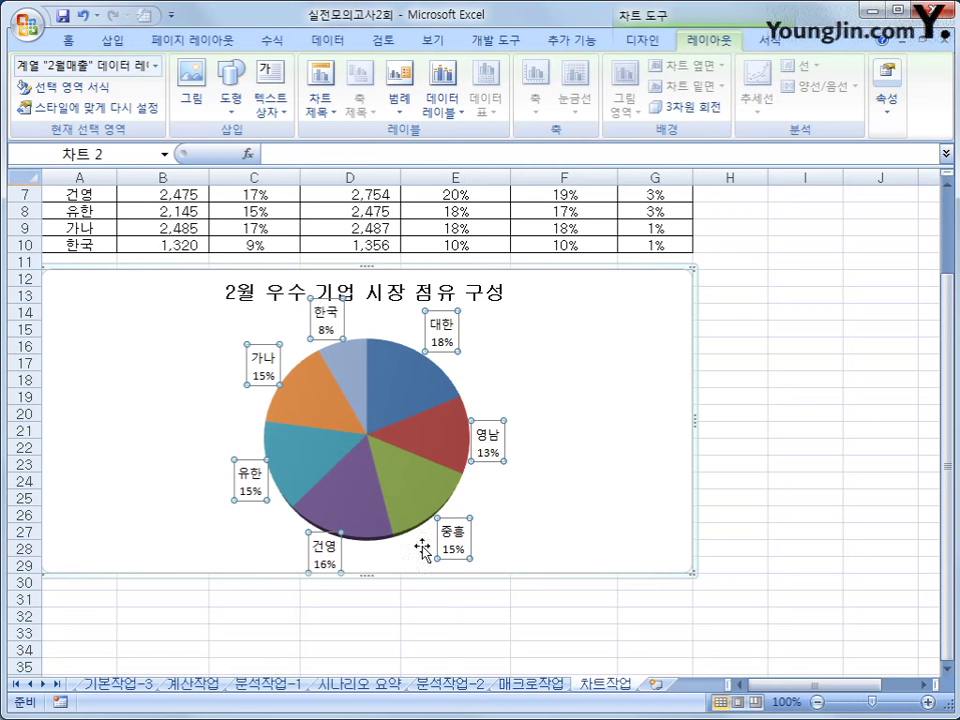
Set the data labels' font to 굴림 with size 10 and deselect the chart
right_click(505, 466)
left_click(556, 402)
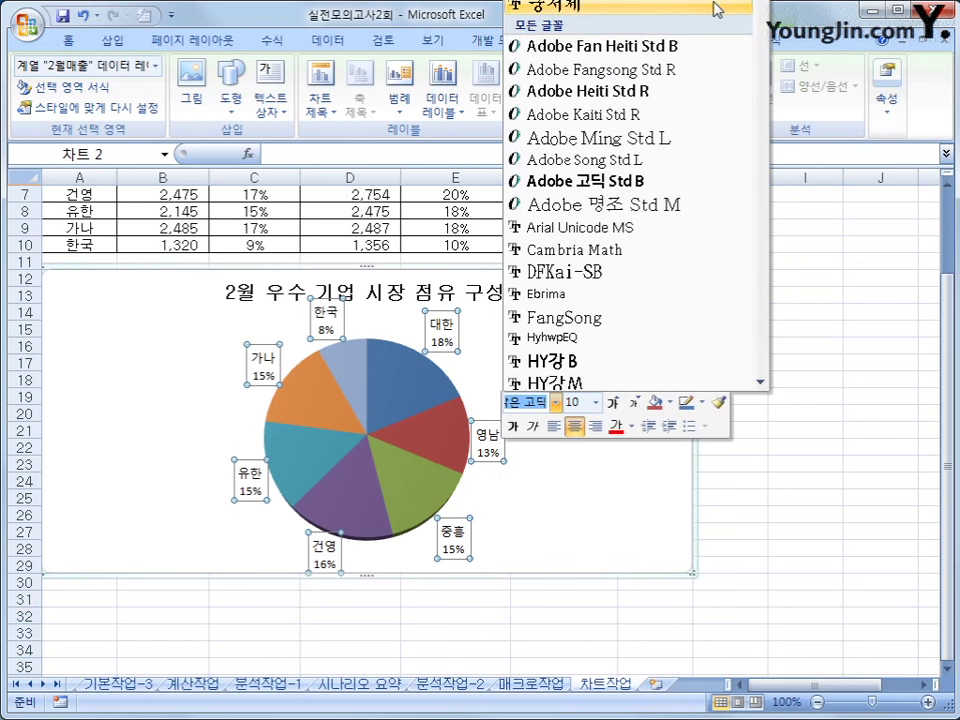
scroll(718, 9, "down", 10)
scroll(635, 200, "down", 8)
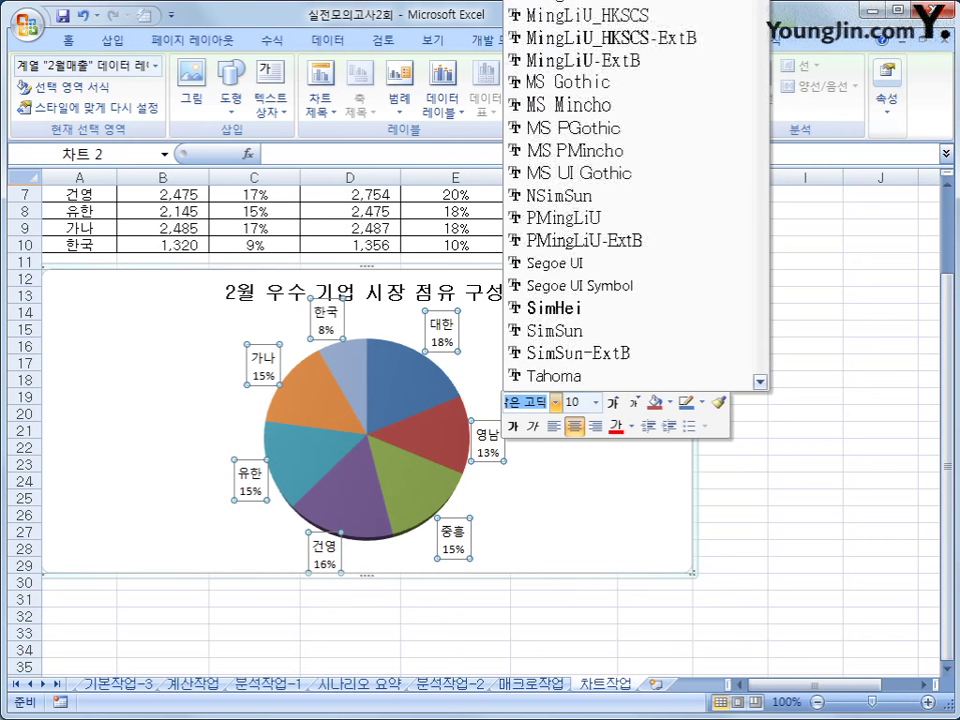
left_click(595, 290)
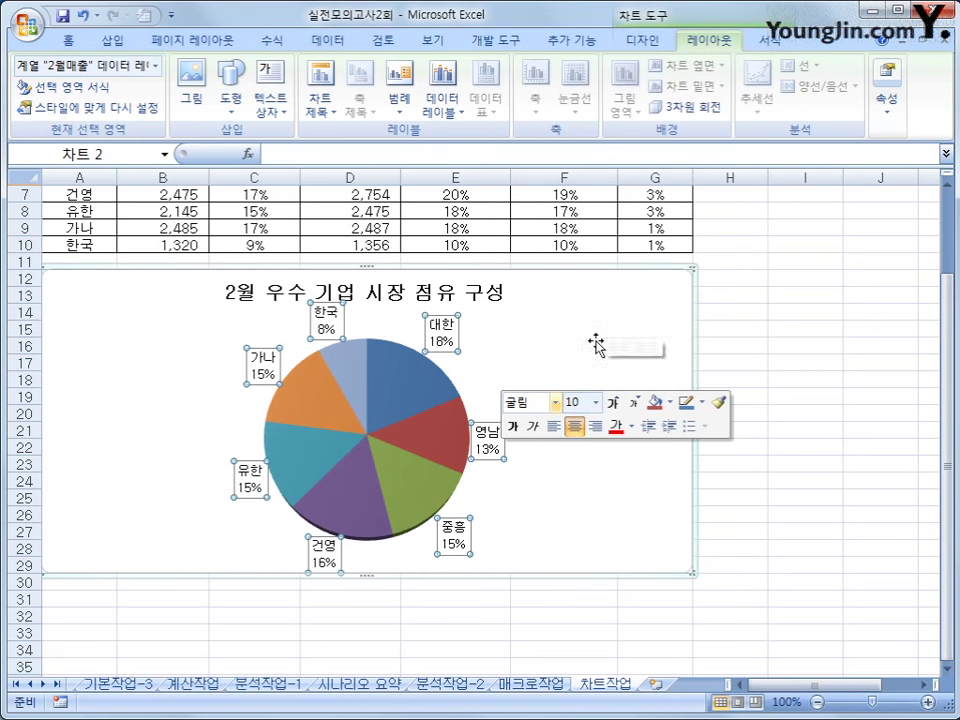
left_click(596, 402)
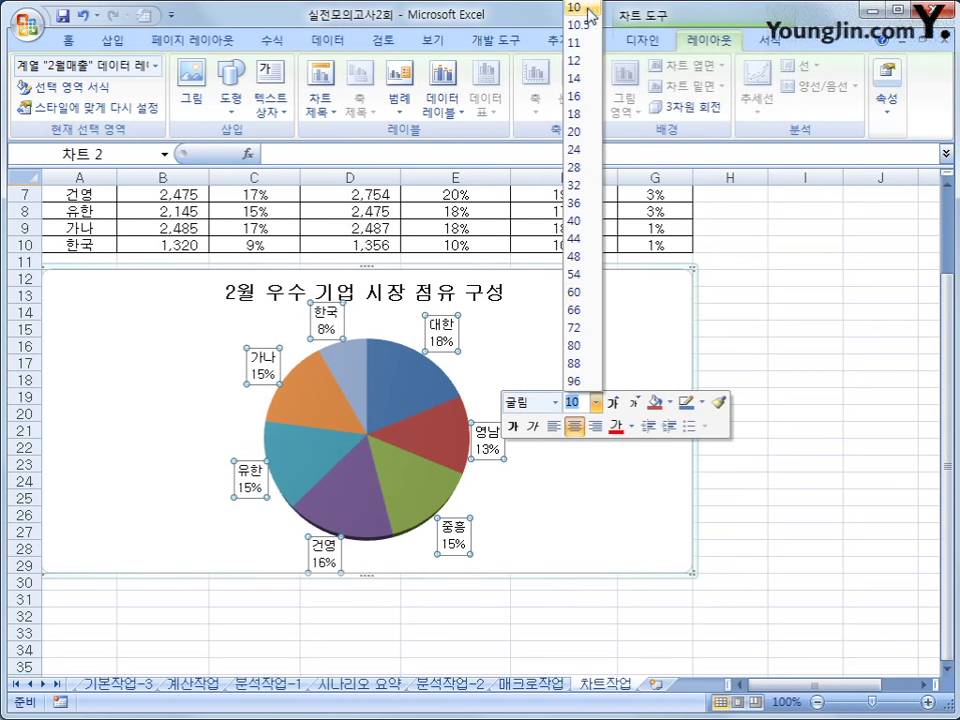
left_click(722, 549)
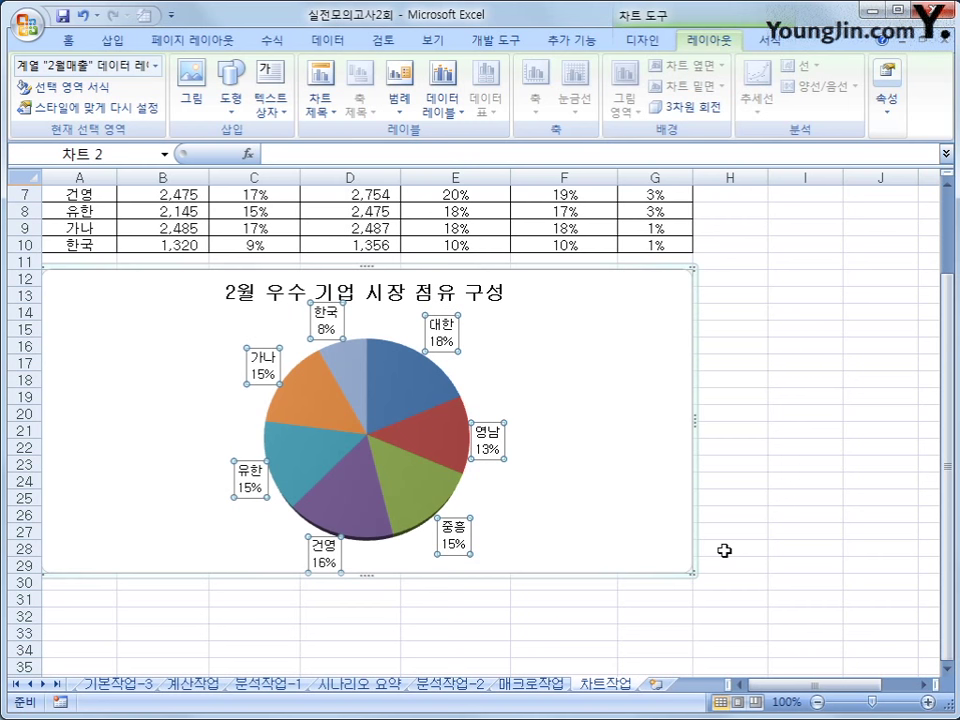
left_click(723, 550)
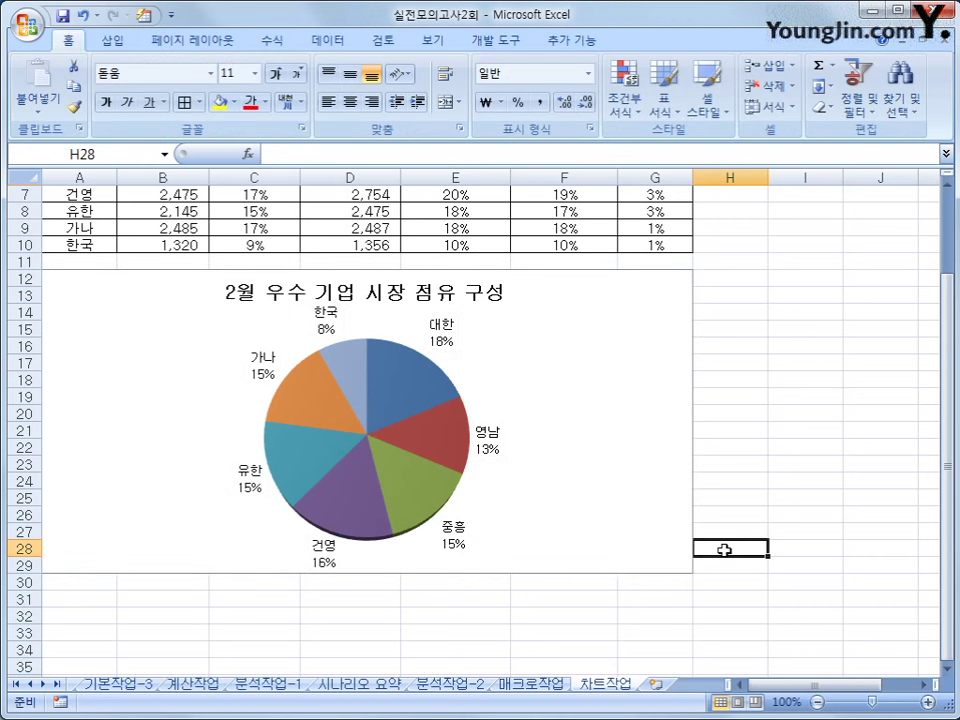
Set the angle of the first slice (첫째 조각의 각) of the 2월매출 pie series to 45 degrees
left_click(427, 390)
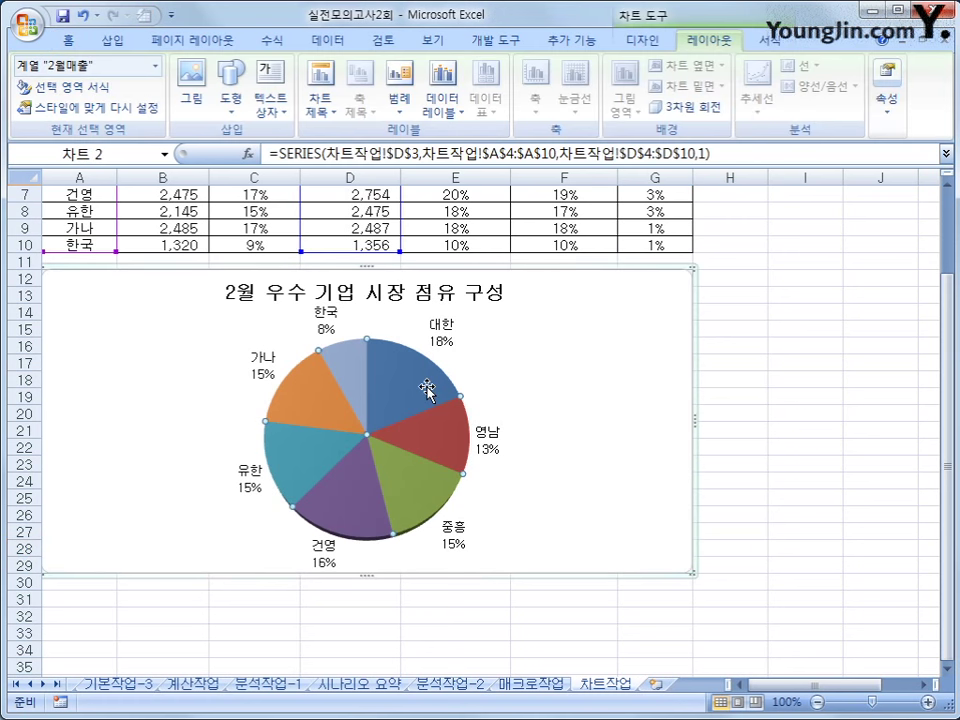
right_click(428, 389)
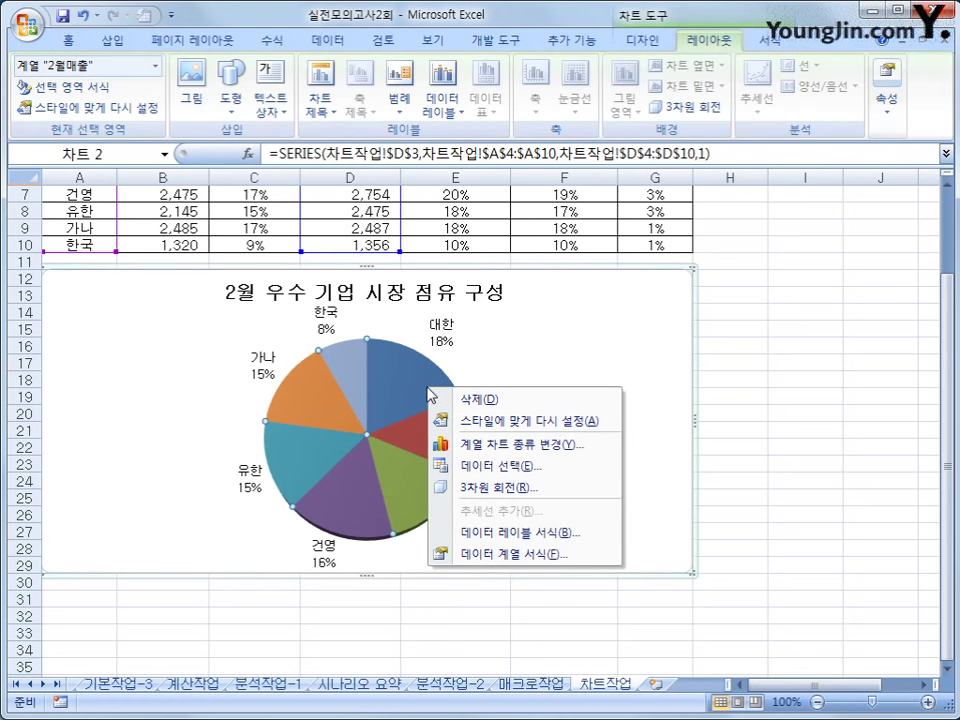
left_click(597, 559)
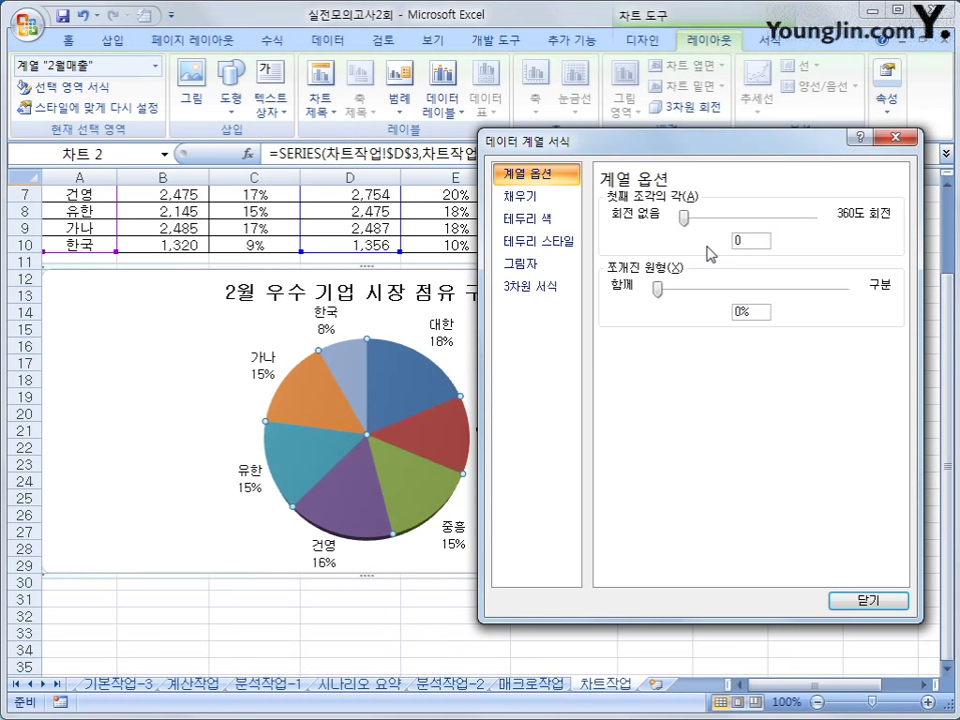
left_click_drag(738, 241, 767, 241)
type("45")
left_click(840, 603)
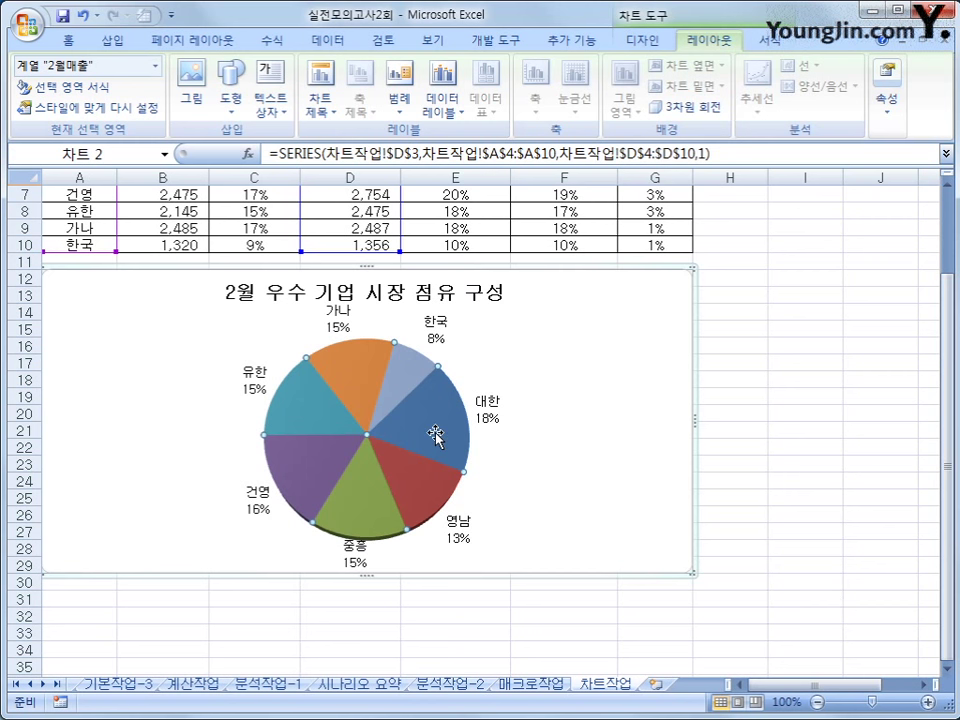
mouse_move(437, 436)
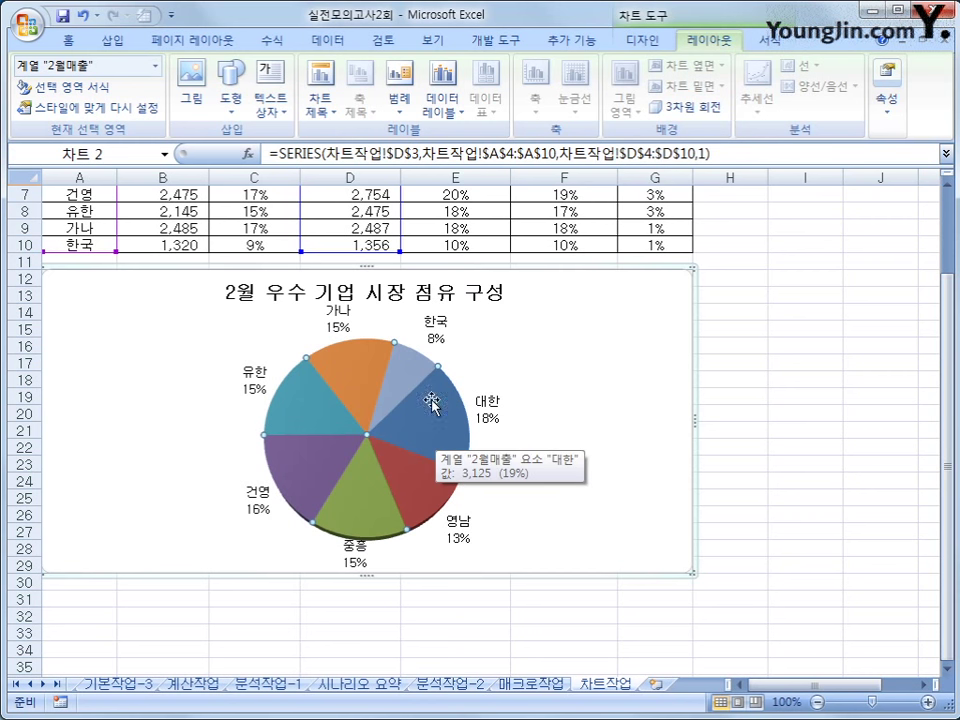